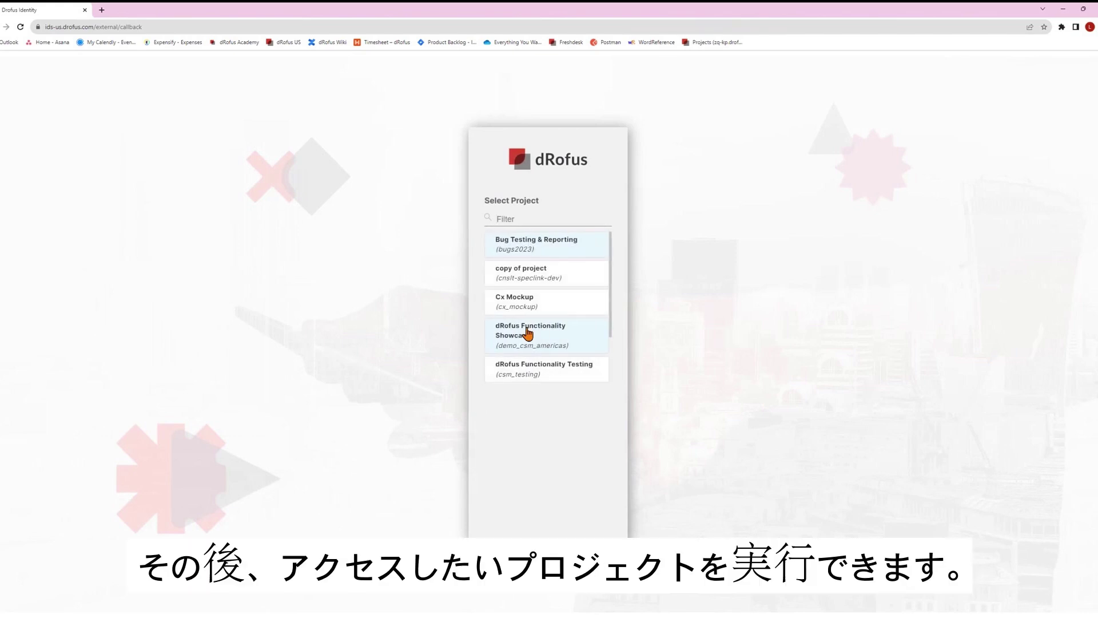
- Open the dRofus Functionality Showcase project and review the statistics and charts on its home dashboard
click(575, 341)
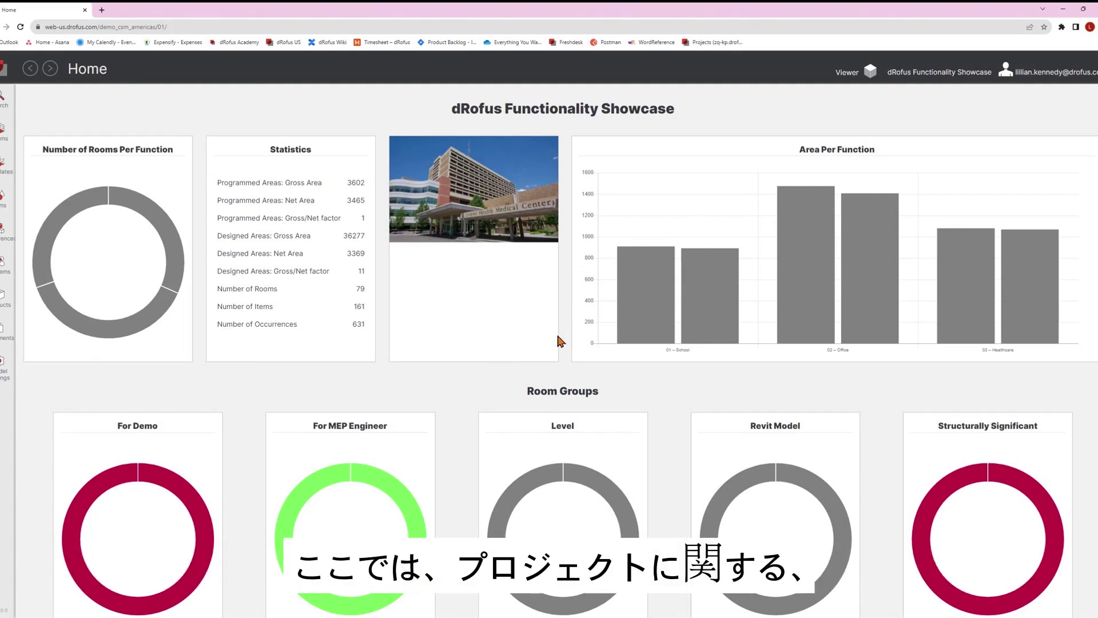
scroll(298, 301, down, 6)
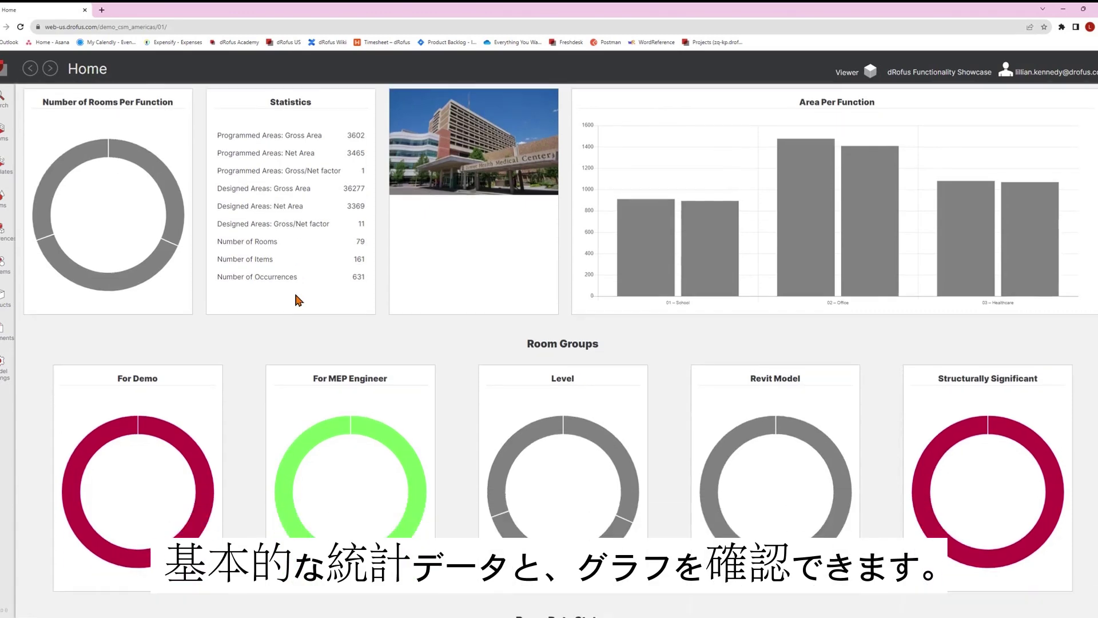
scroll(297, 300, down, 4)
scroll(298, 300, up, 10)
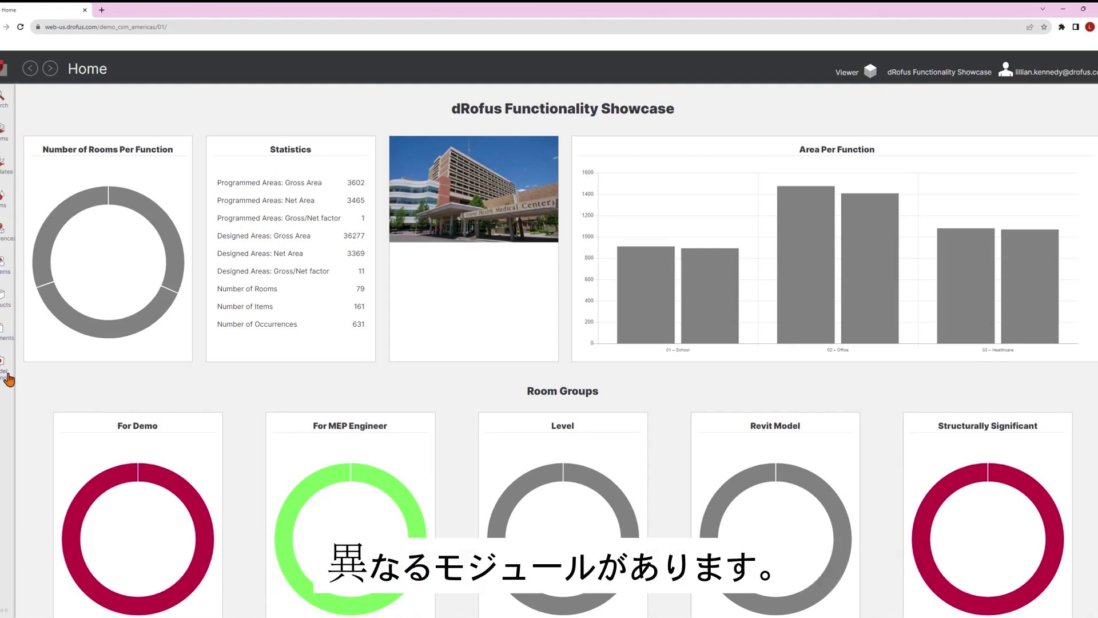
- Expand the Office, Healthcare and Emergency functions in the Rooms module and filter the room list to 02.B. Human Resources
click(3, 132)
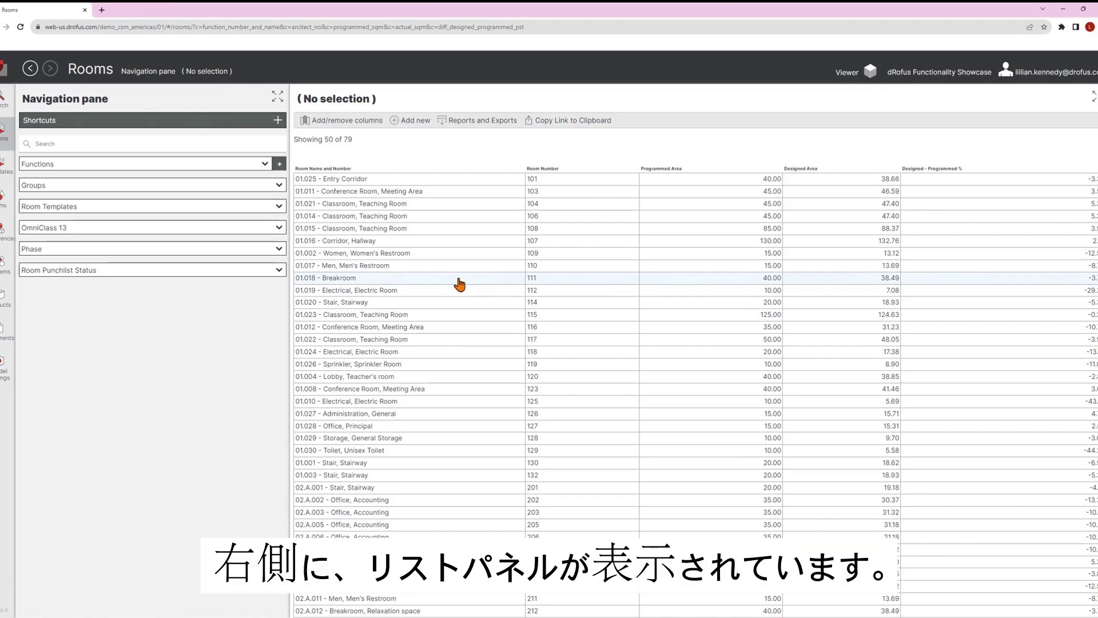
click(265, 166)
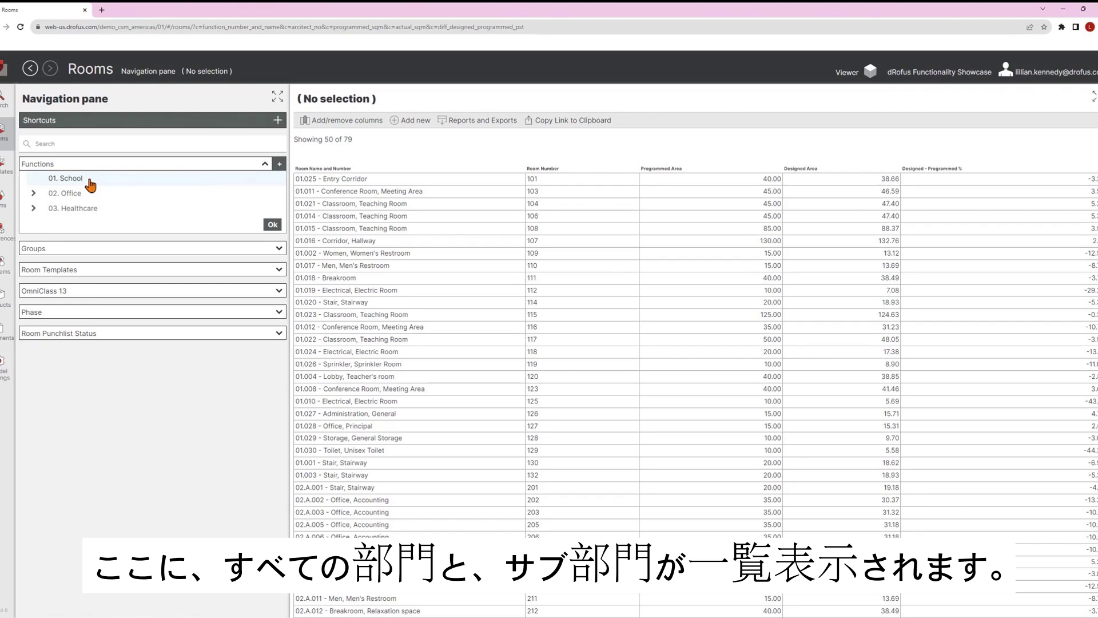
click(34, 194)
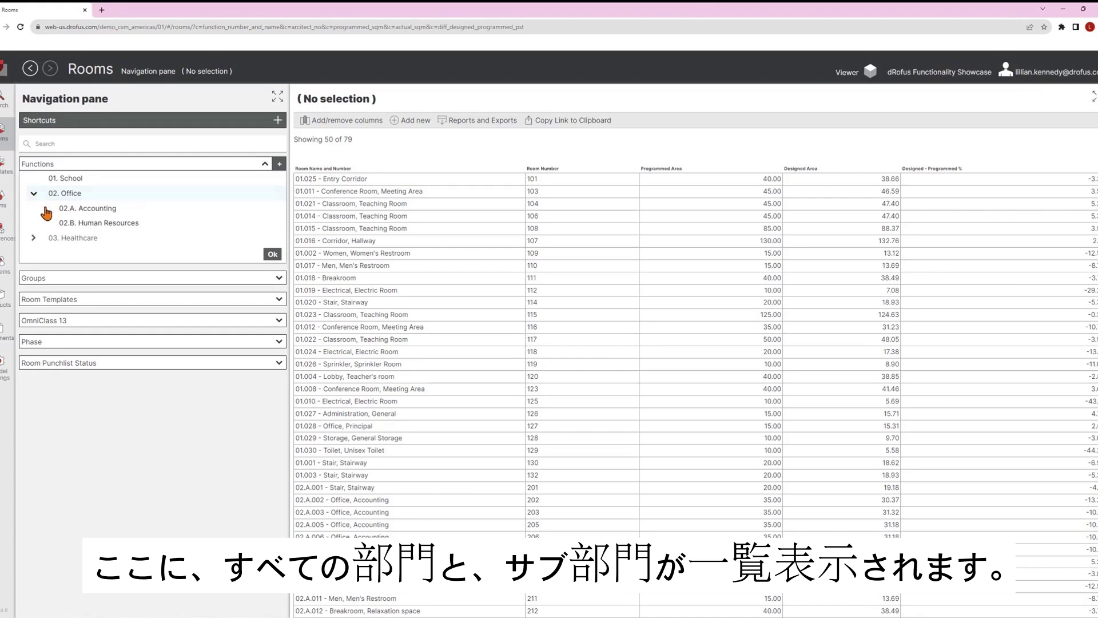
click(33, 238)
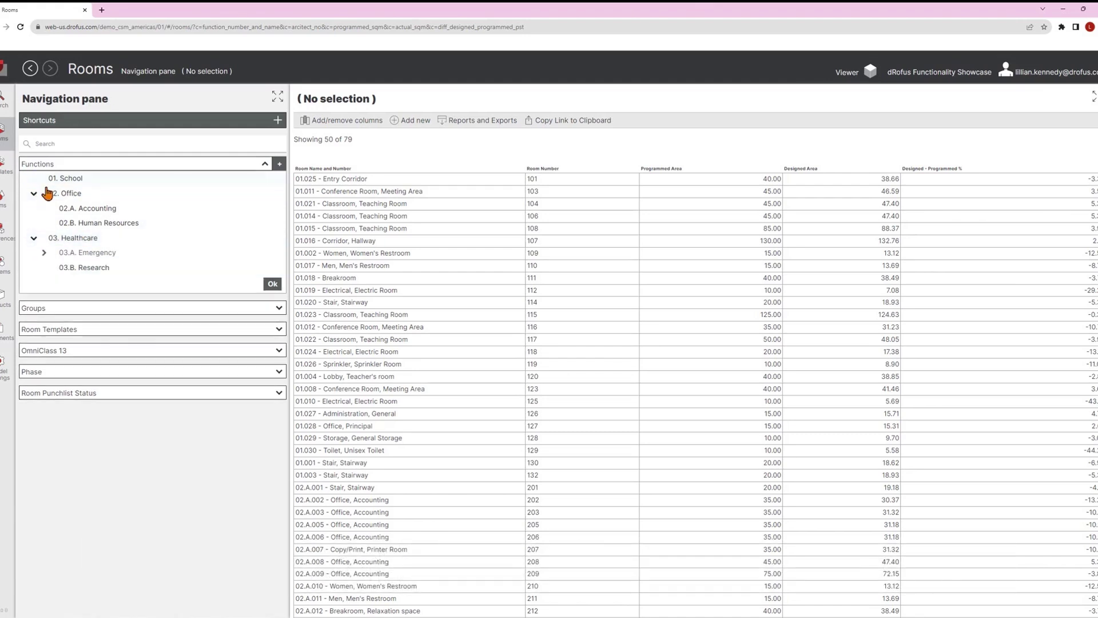
click(45, 253)
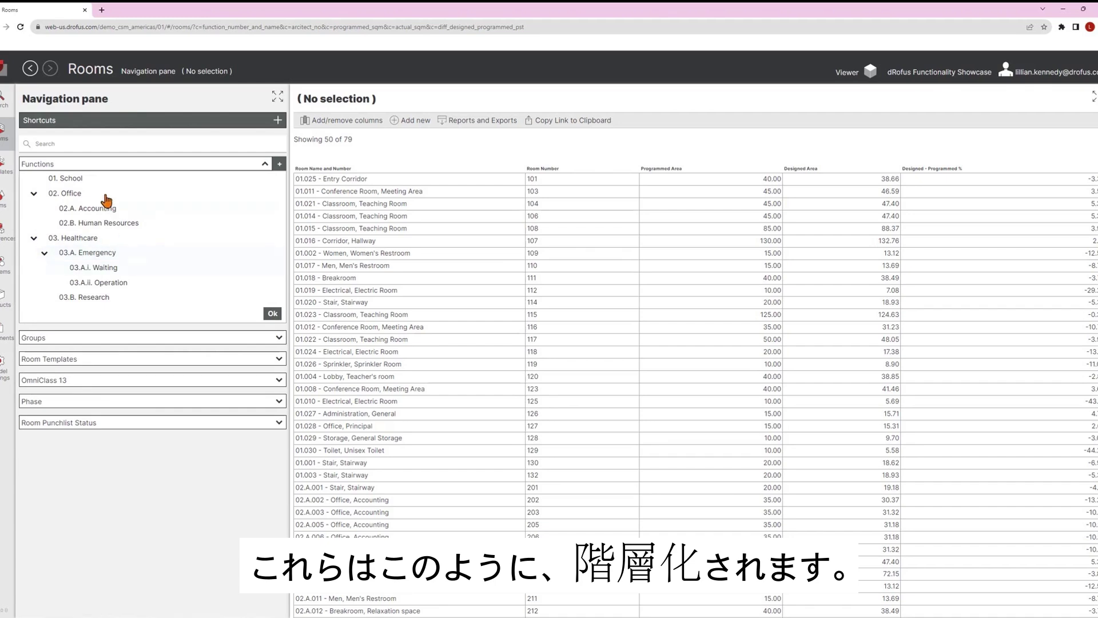
click(100, 223)
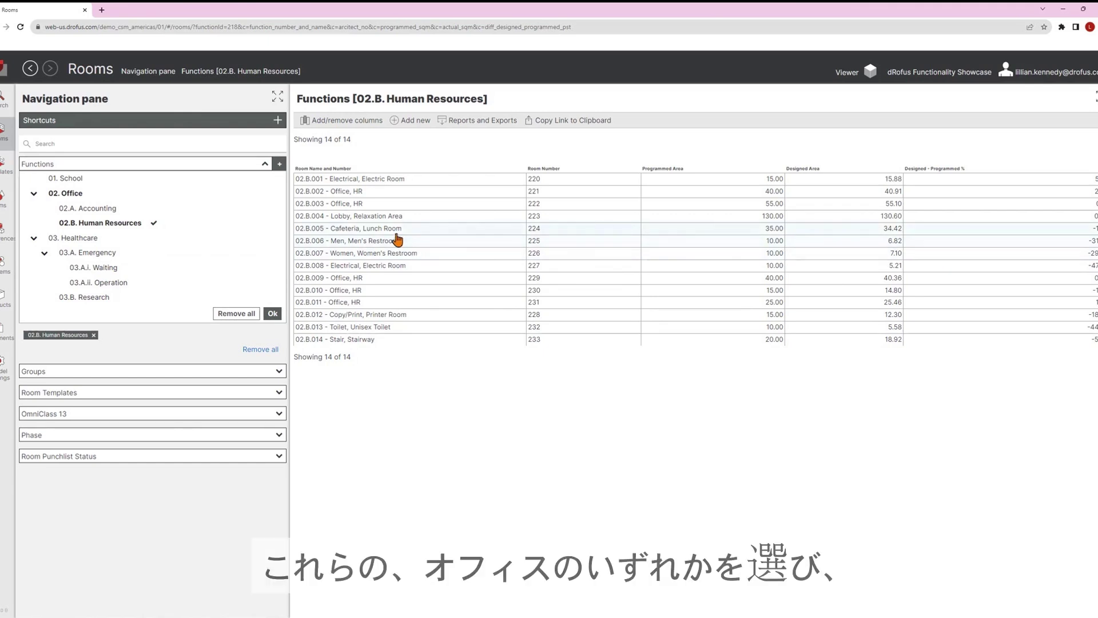
- Open the properties of room 02.B.002 Office, HR, show its empty fields and hide them again
click(398, 195)
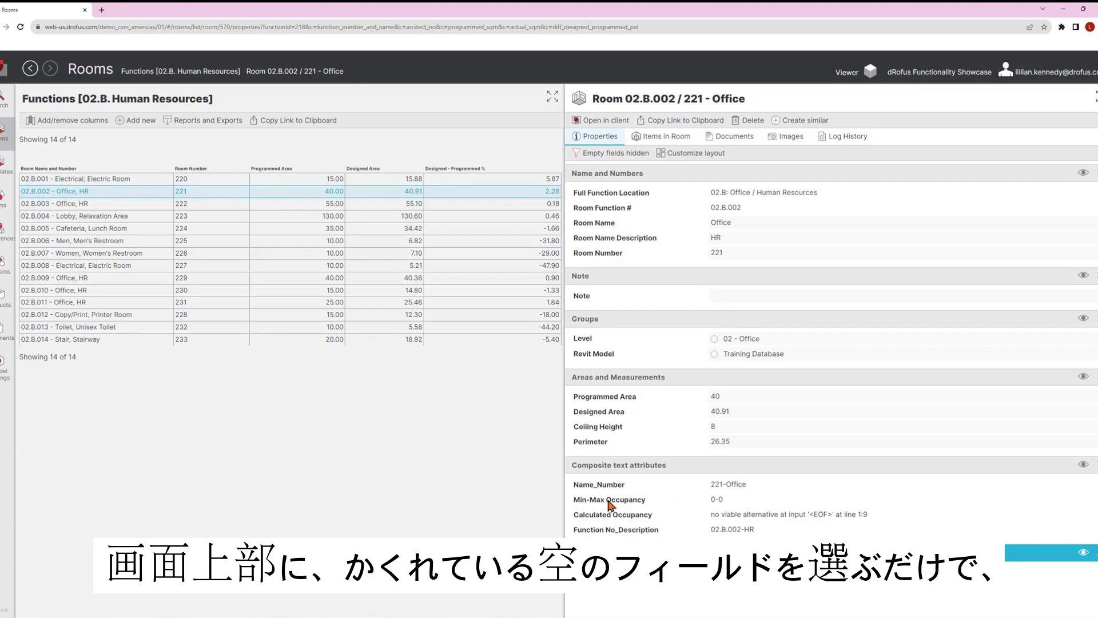
click(615, 156)
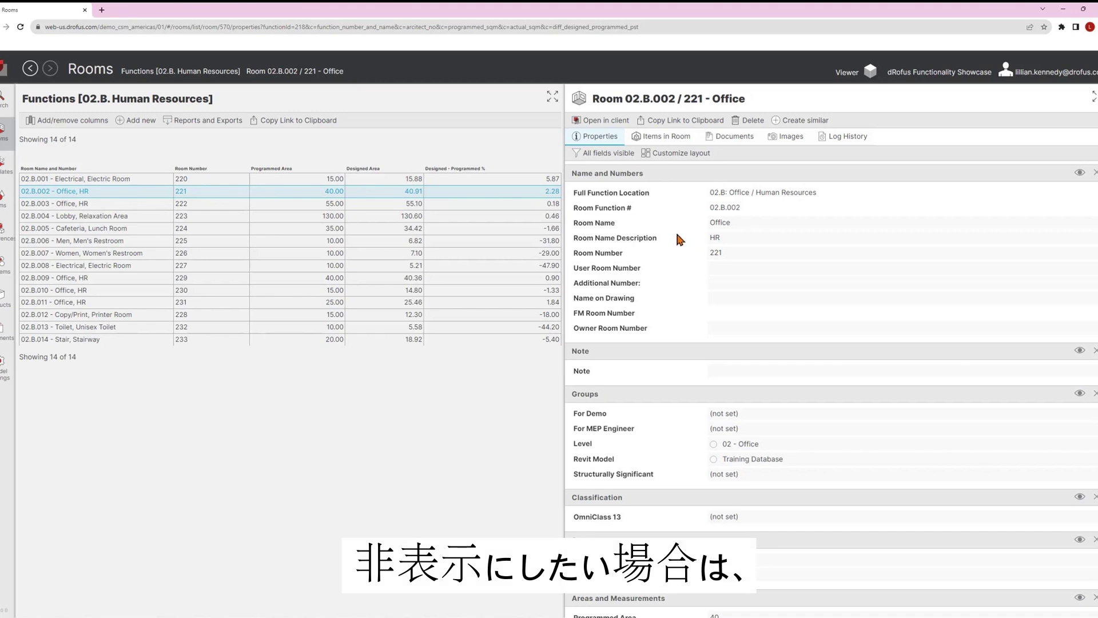
click(610, 155)
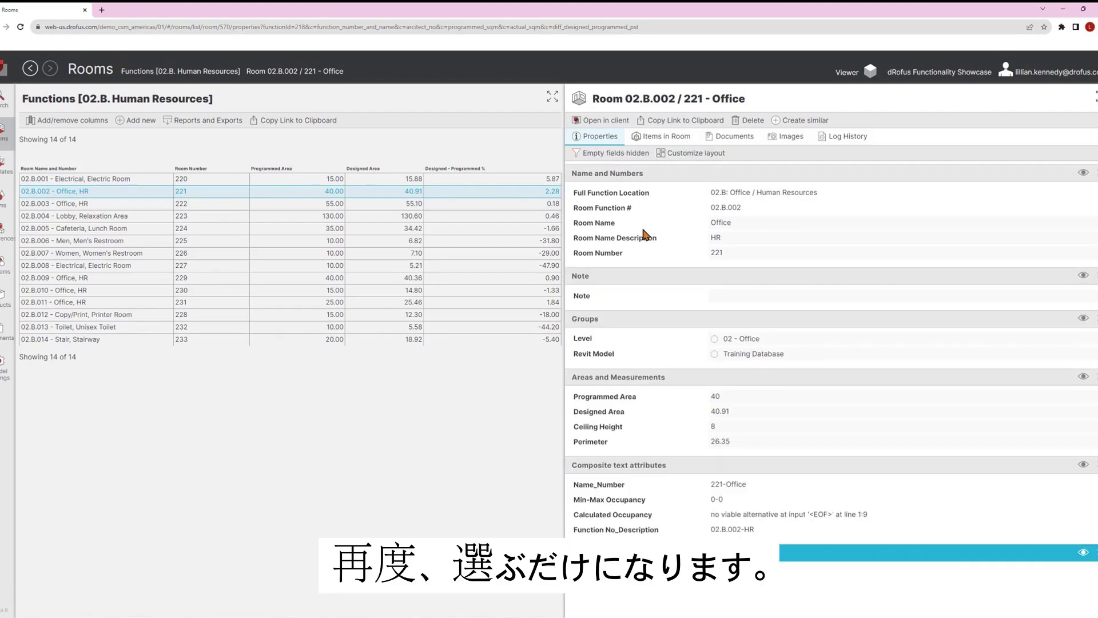
- View all property fields of the second M_Single-Flush door among the room's items, and return to the Human Resources room list
click(664, 136)
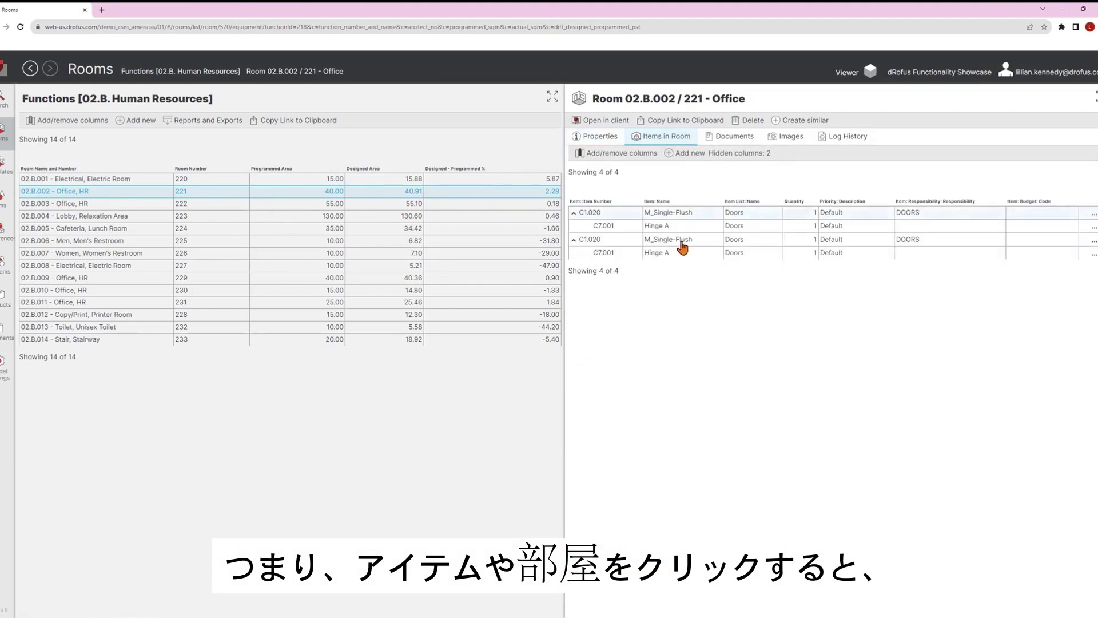
click(681, 241)
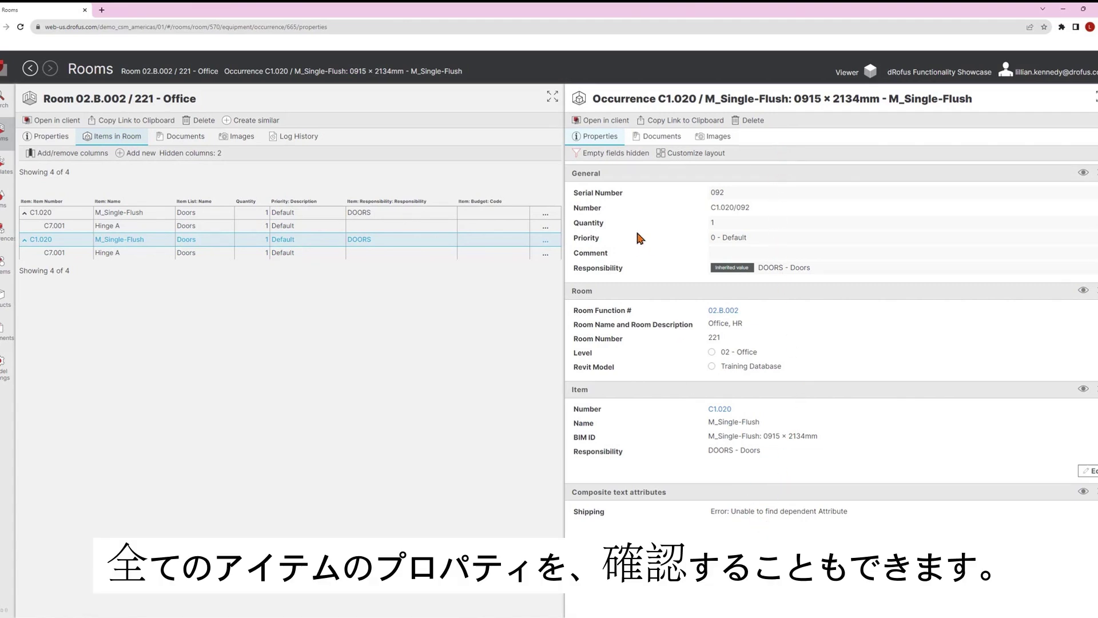
click(630, 154)
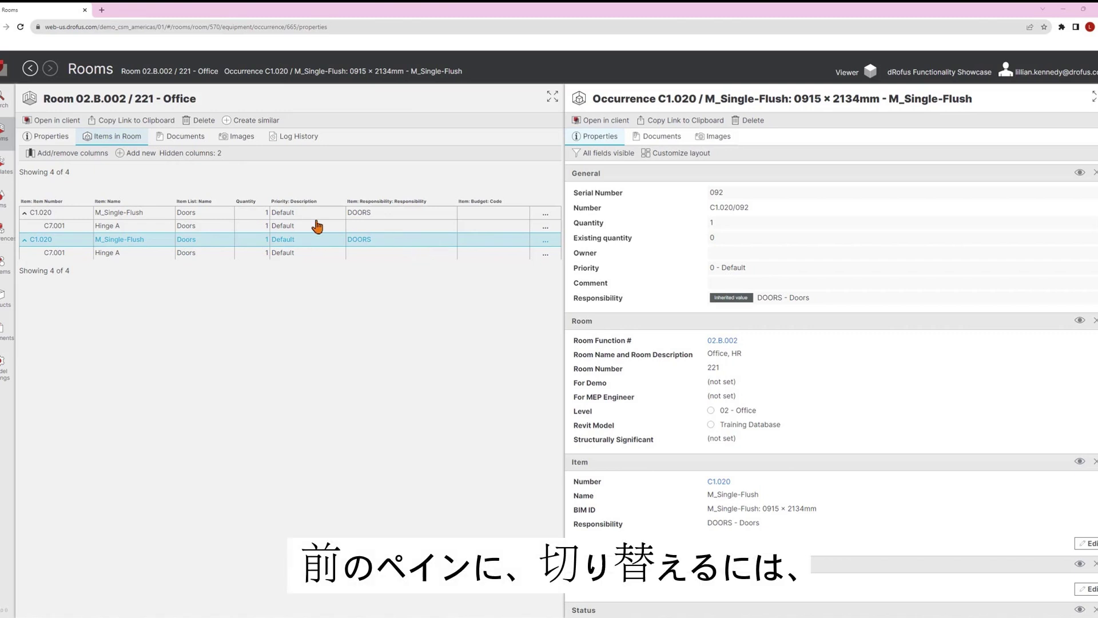
click(30, 69)
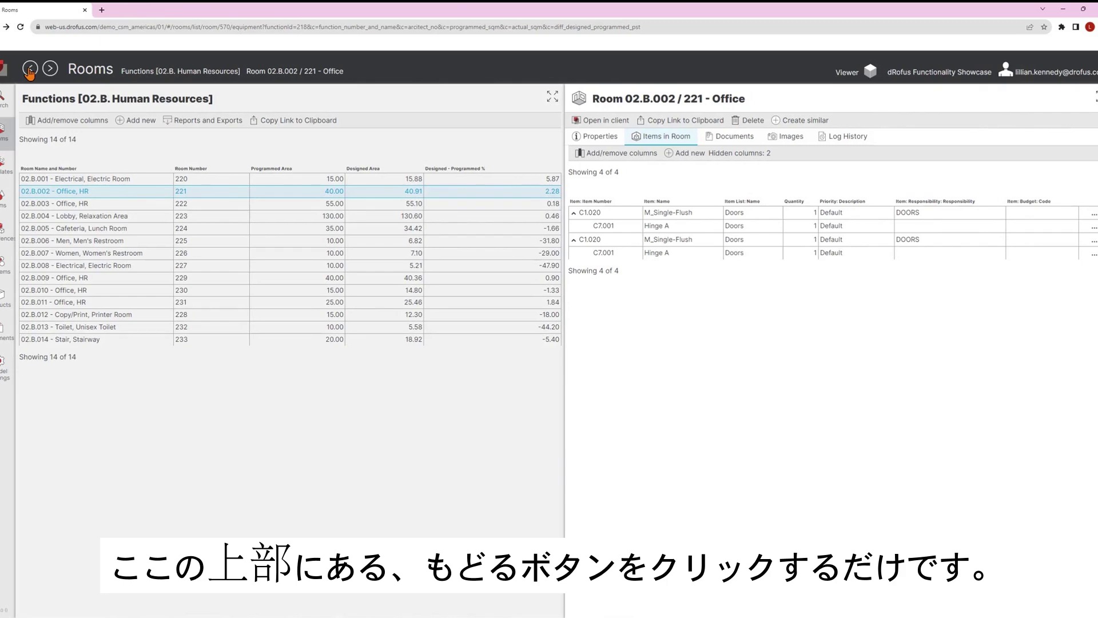
click(30, 69)
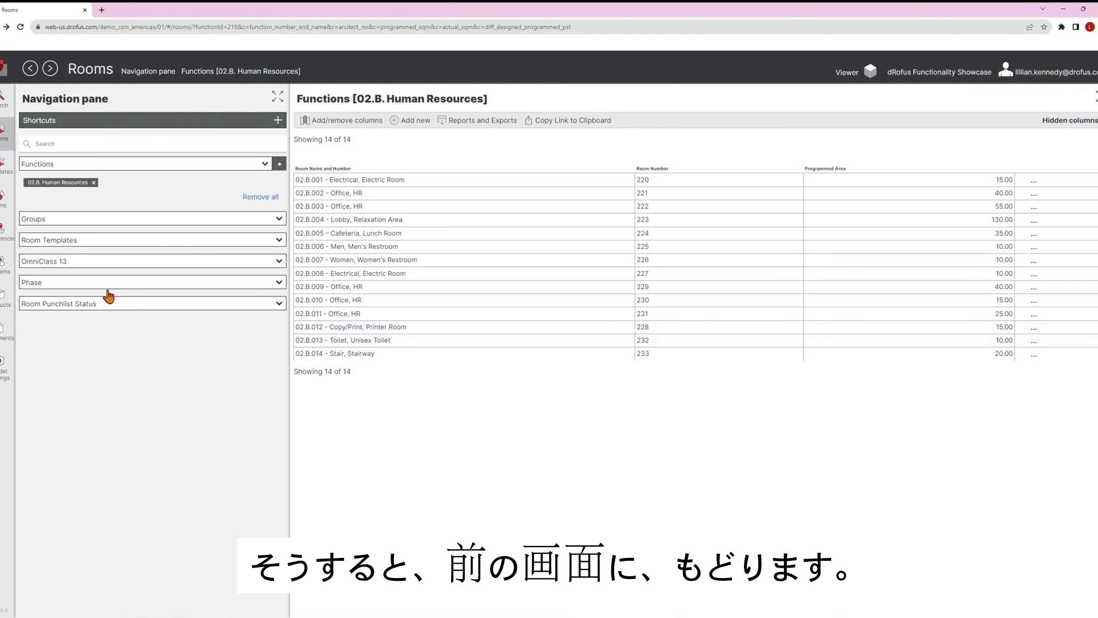
- Filter the Items module to the C6. Hospital Equip group under C. Interiors
click(5, 199)
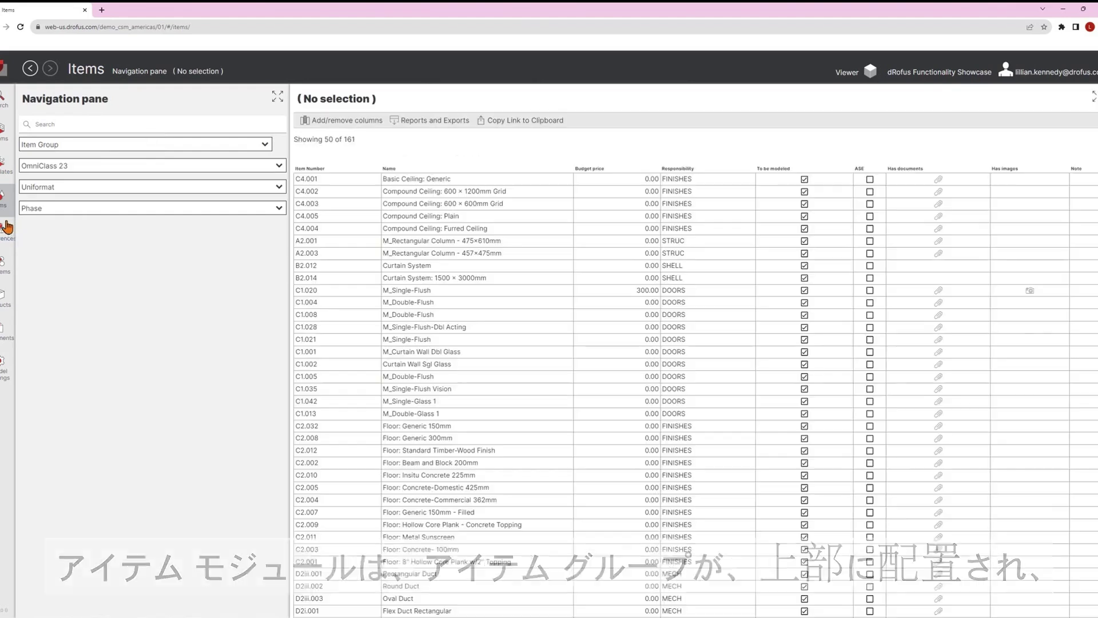
click(265, 147)
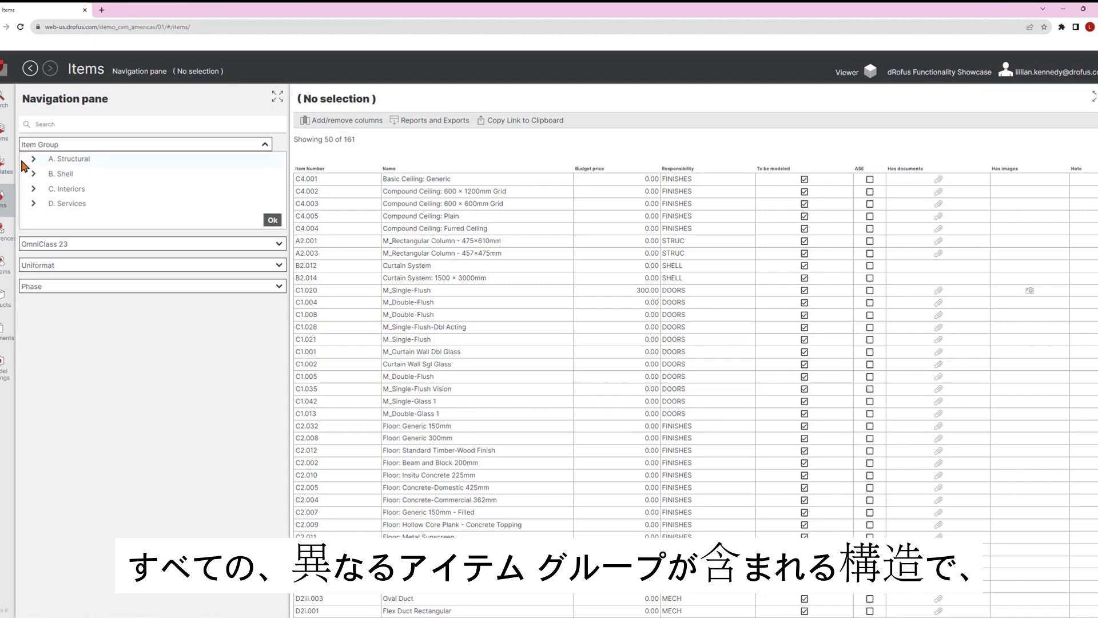
click(33, 191)
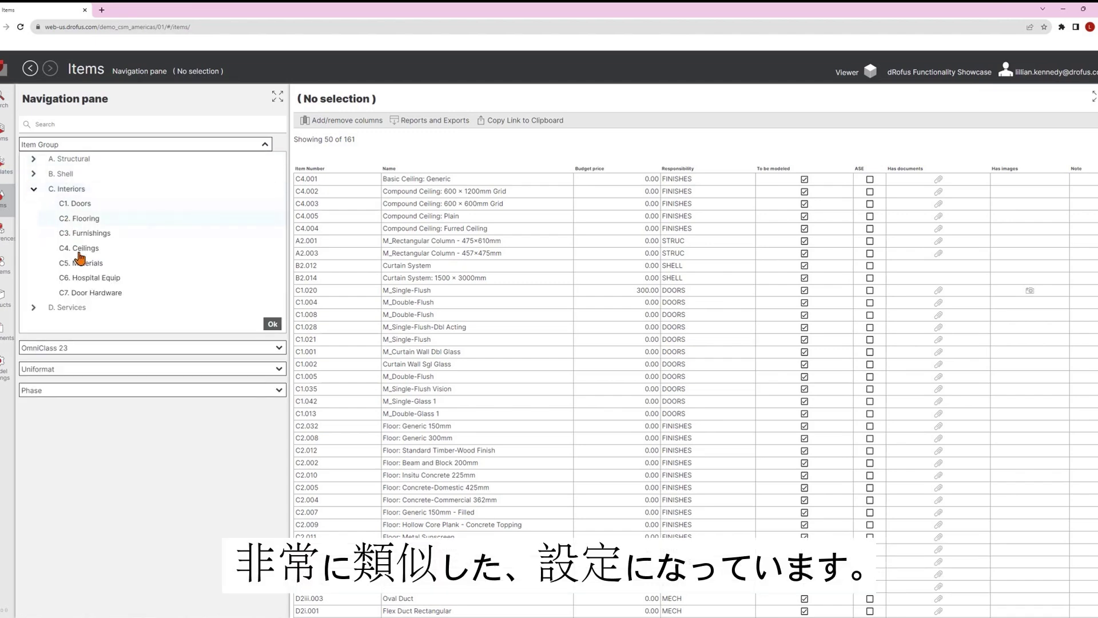
click(85, 278)
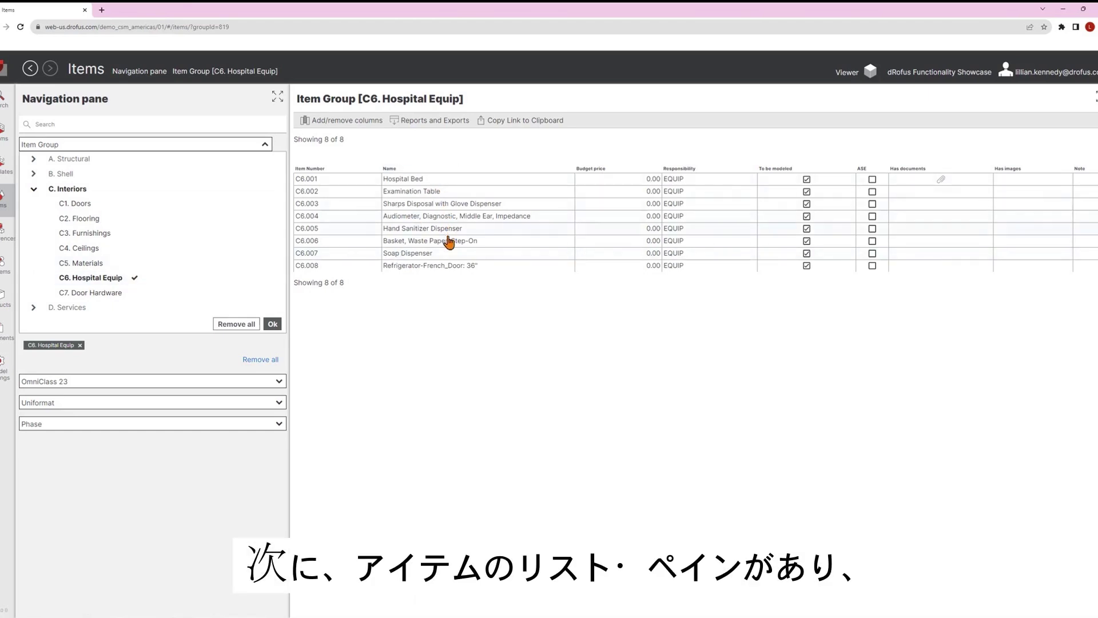
- Open the Hospital Bed item's properties, make all fields visible and look through them
click(434, 180)
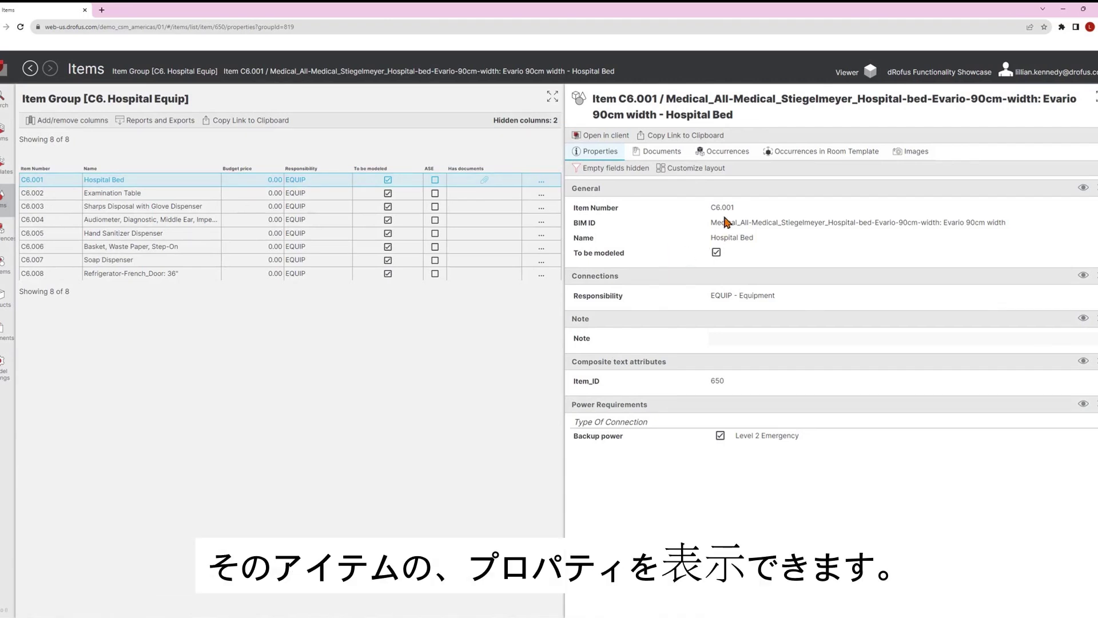
click(630, 169)
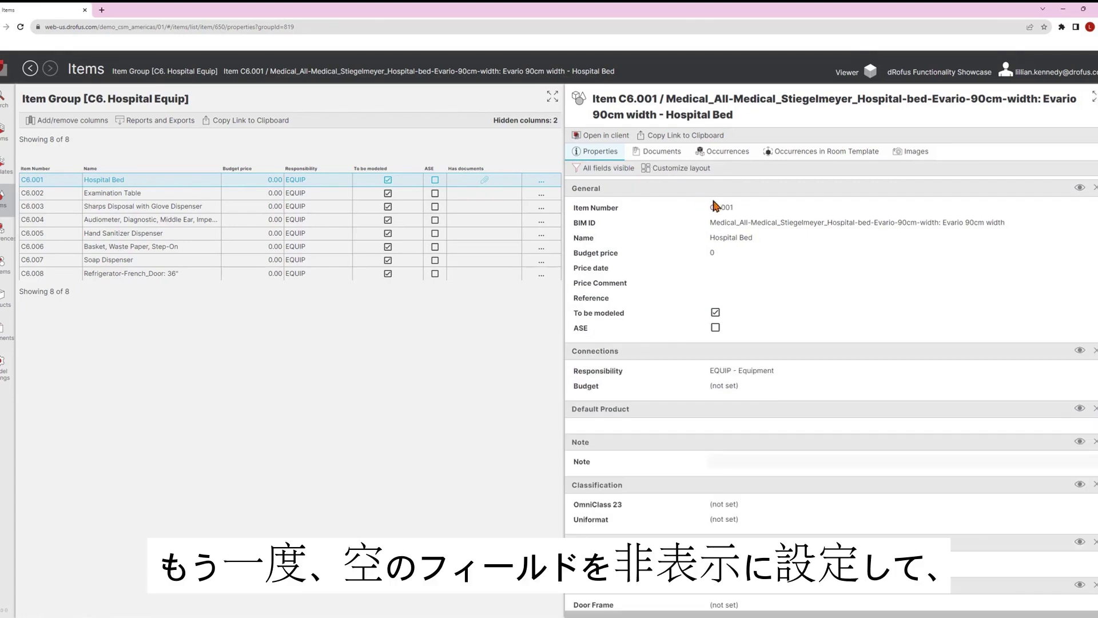
scroll(708, 235, down, 5)
scroll(706, 235, down, 3)
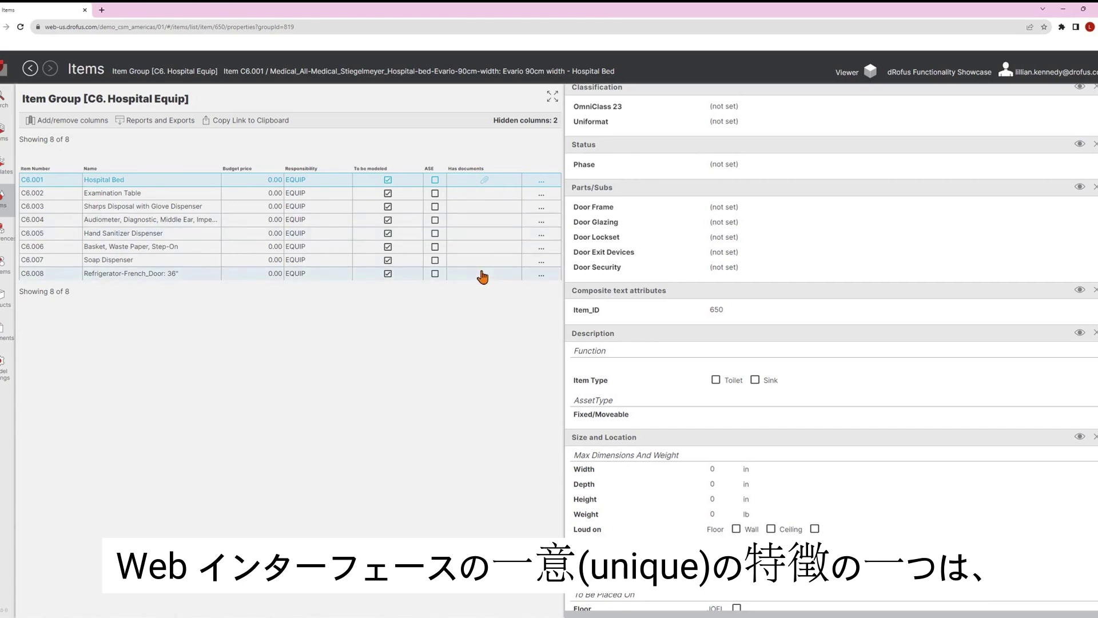
- Filter the Occurrences module to the C6. Hospital Equip item group under C. Interiors
click(2, 233)
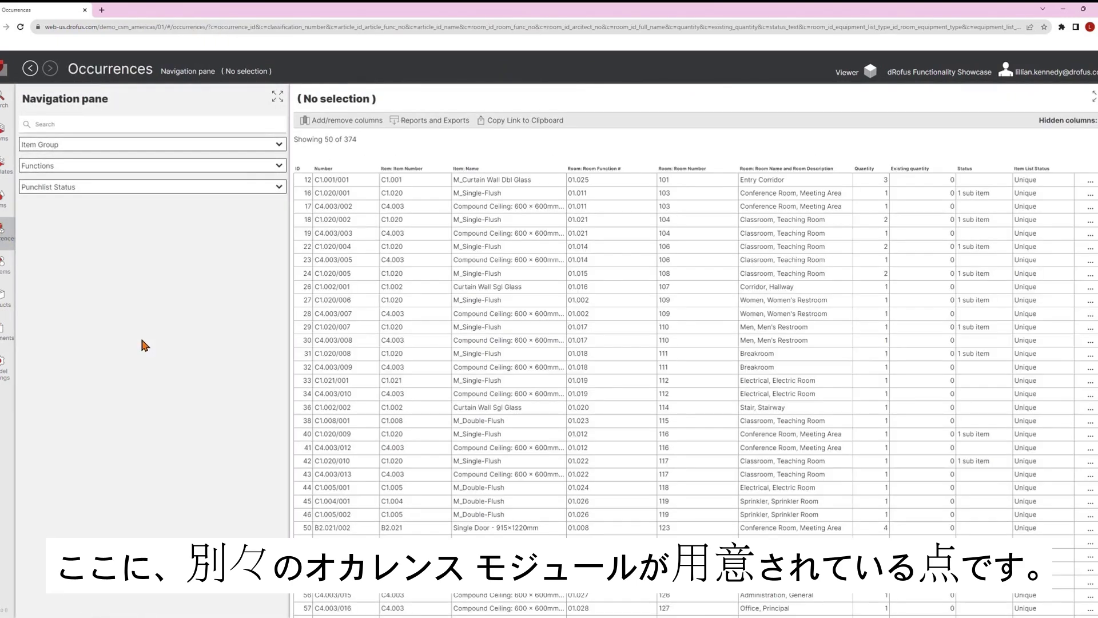
click(278, 145)
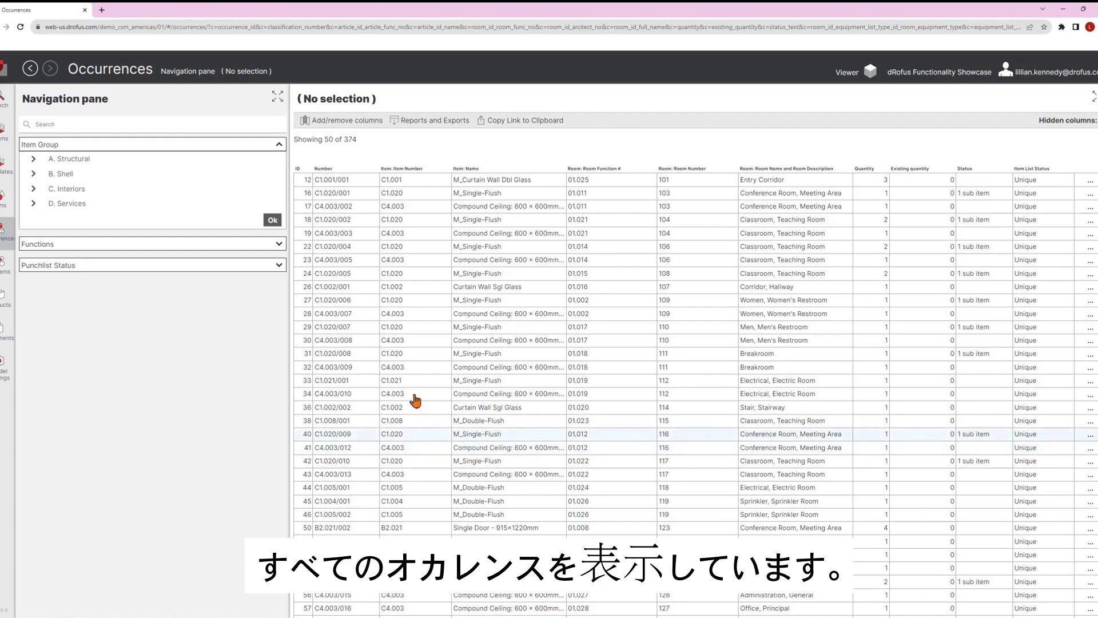
click(33, 190)
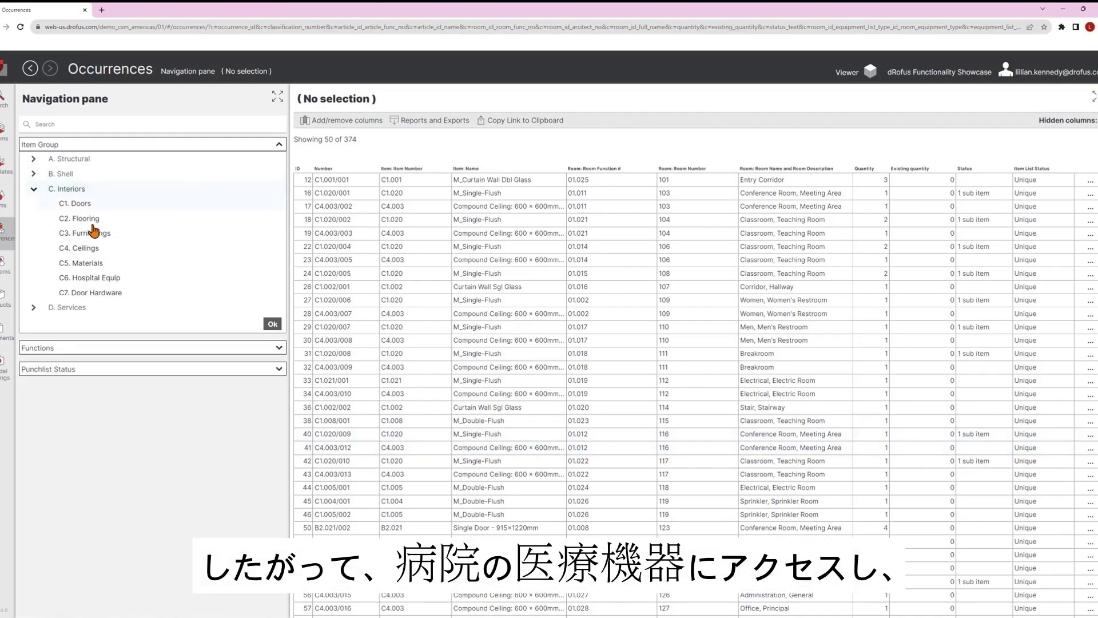
click(91, 278)
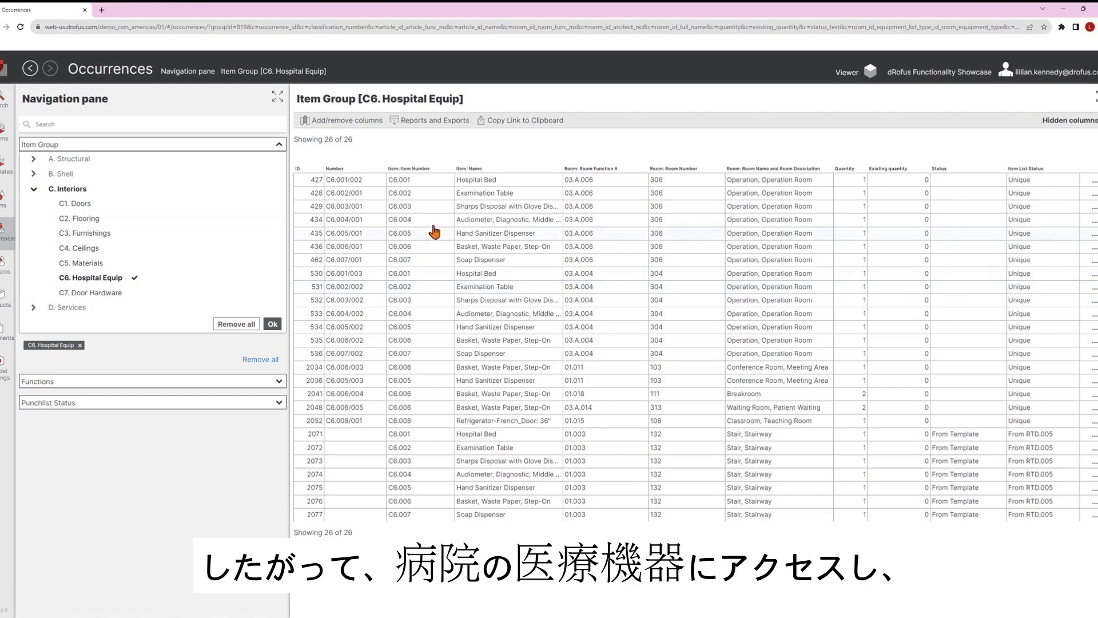
- Open the Hospital Bed occurrence in room 306 and examine its room function, name and description
click(512, 186)
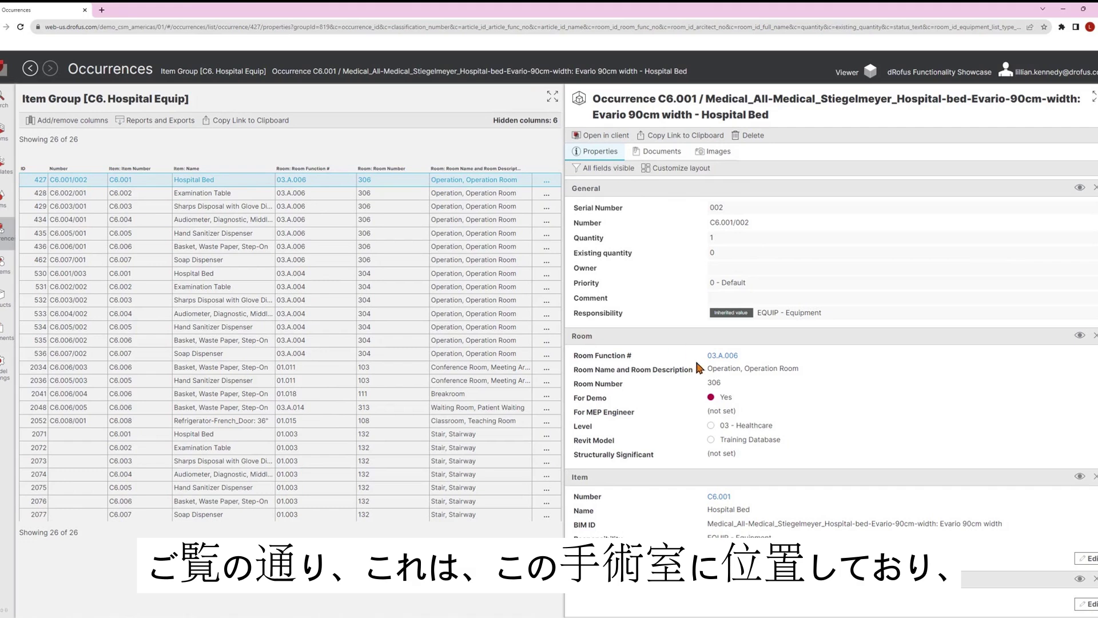
drag(705, 368, 803, 368)
click(804, 367)
click(746, 355)
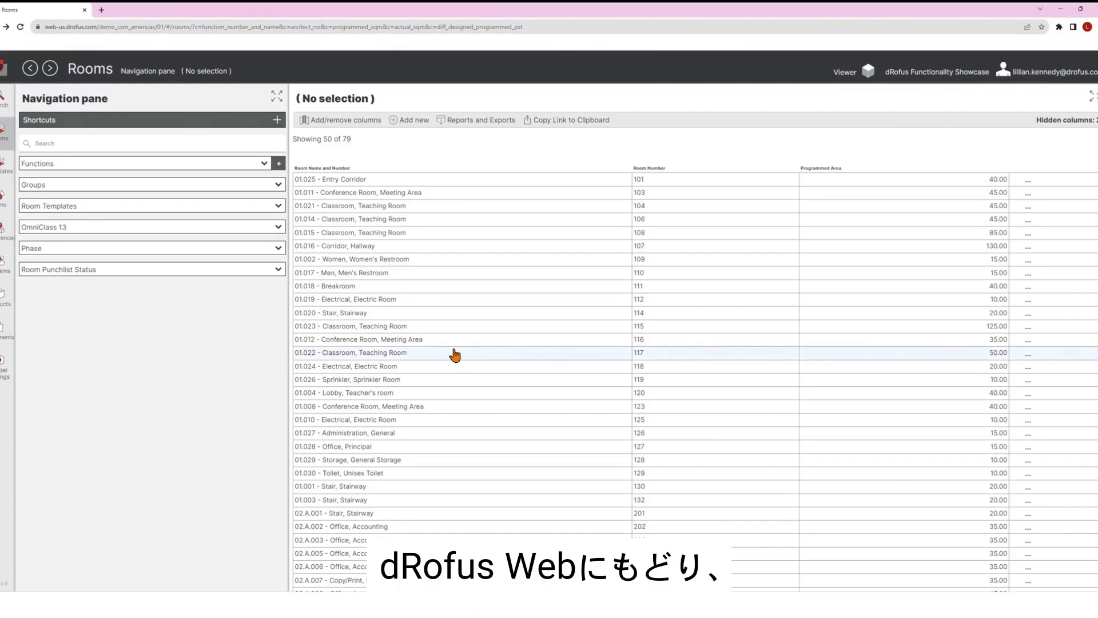
- Show all property fields of room 01.022 Classroom, Teaching Room, and save 601 as its Owner Room Number
click(350, 356)
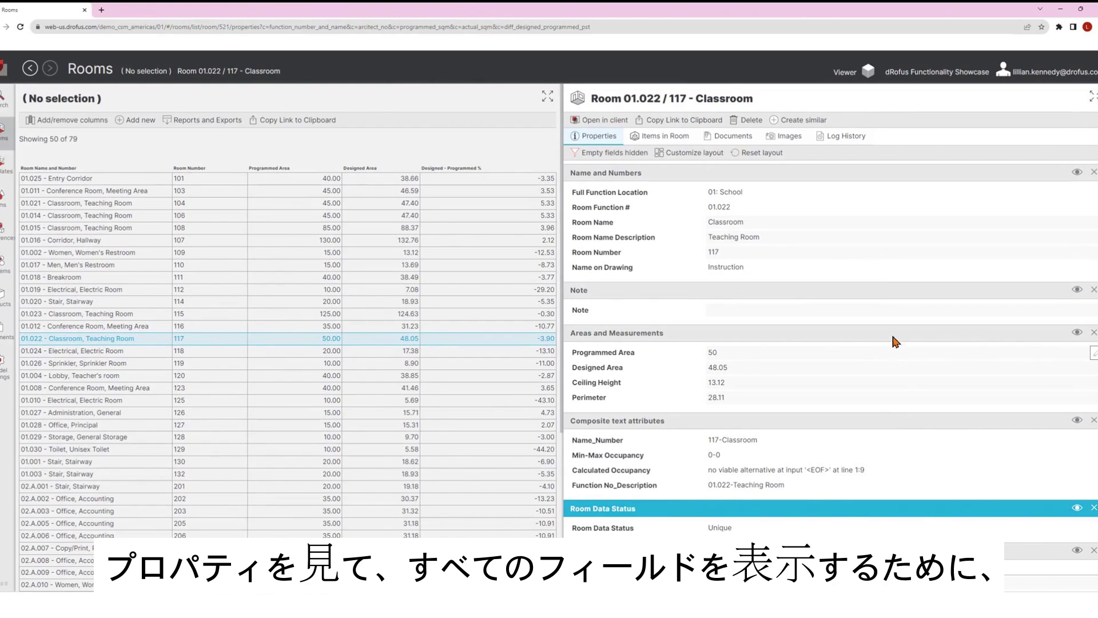
click(589, 155)
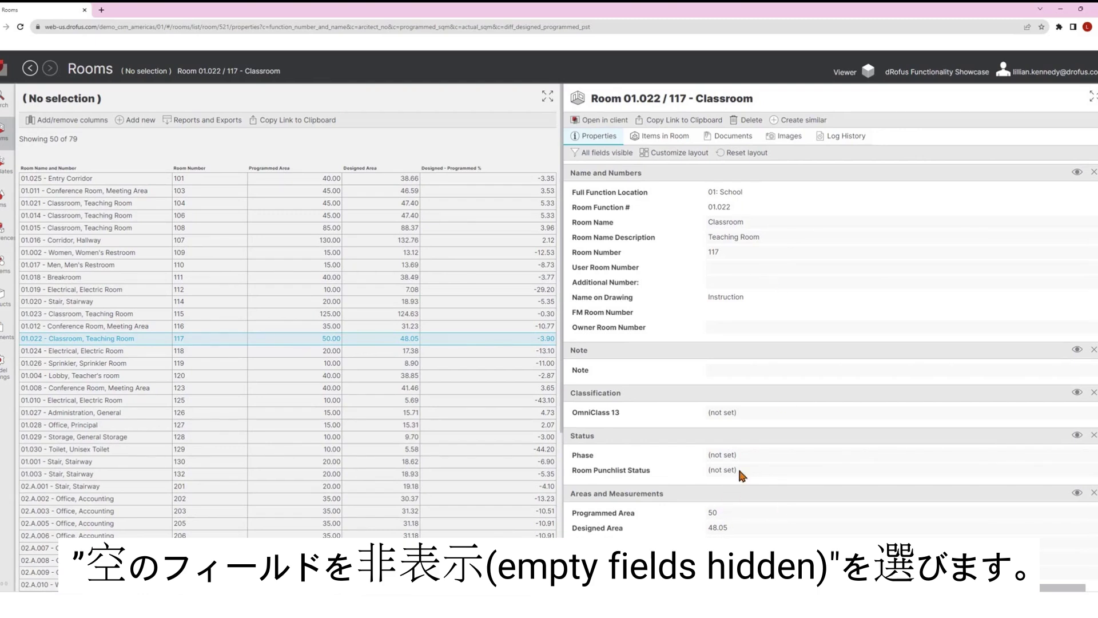
click(766, 328)
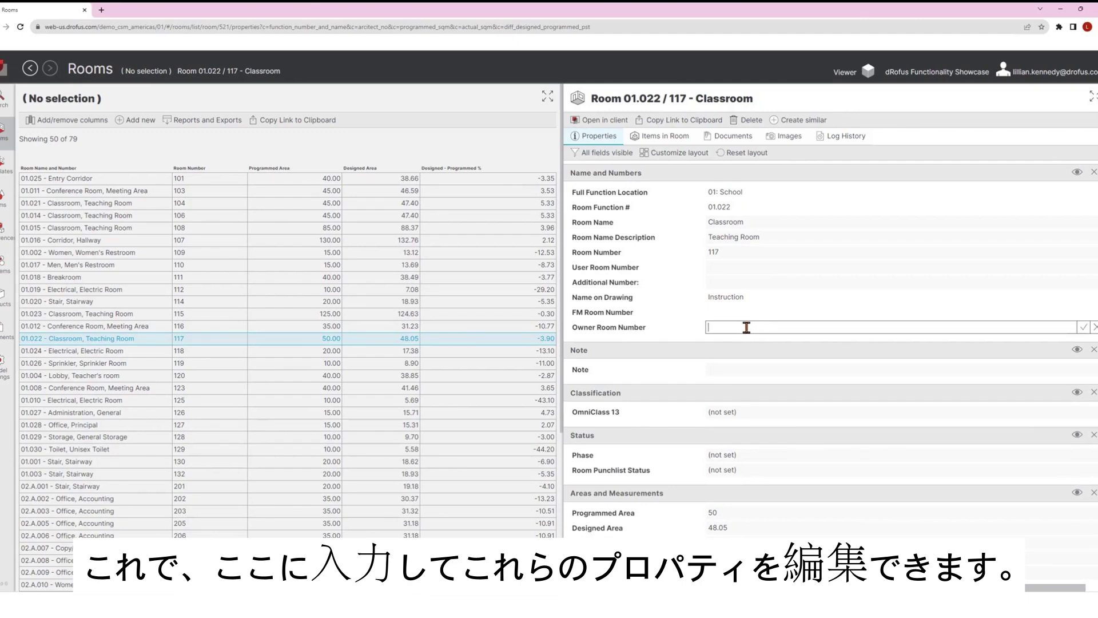
text(601)
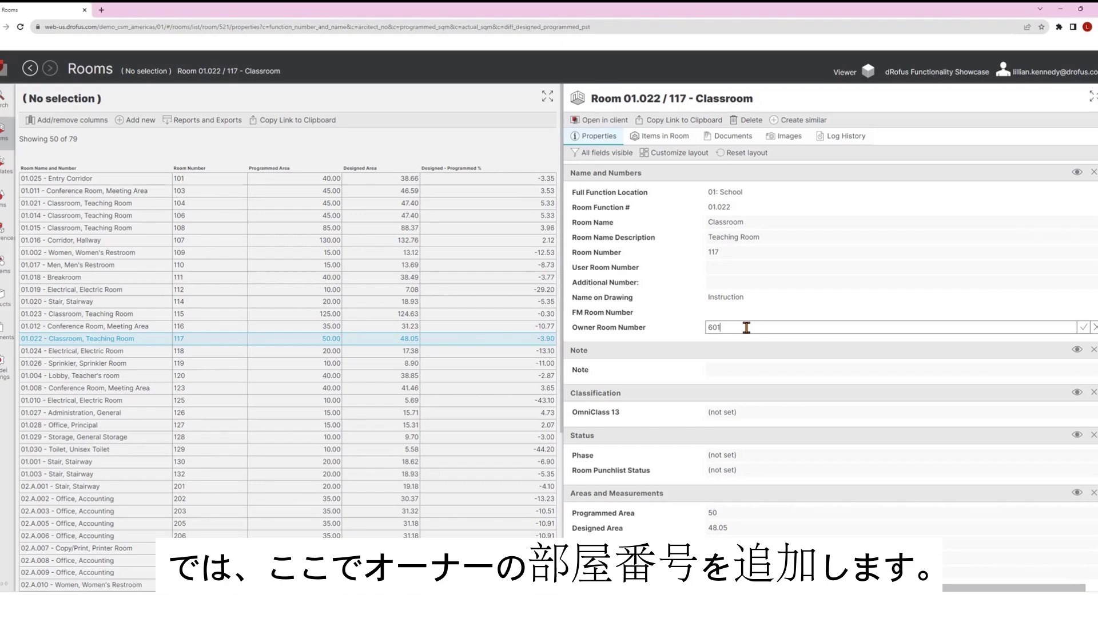
click(1080, 329)
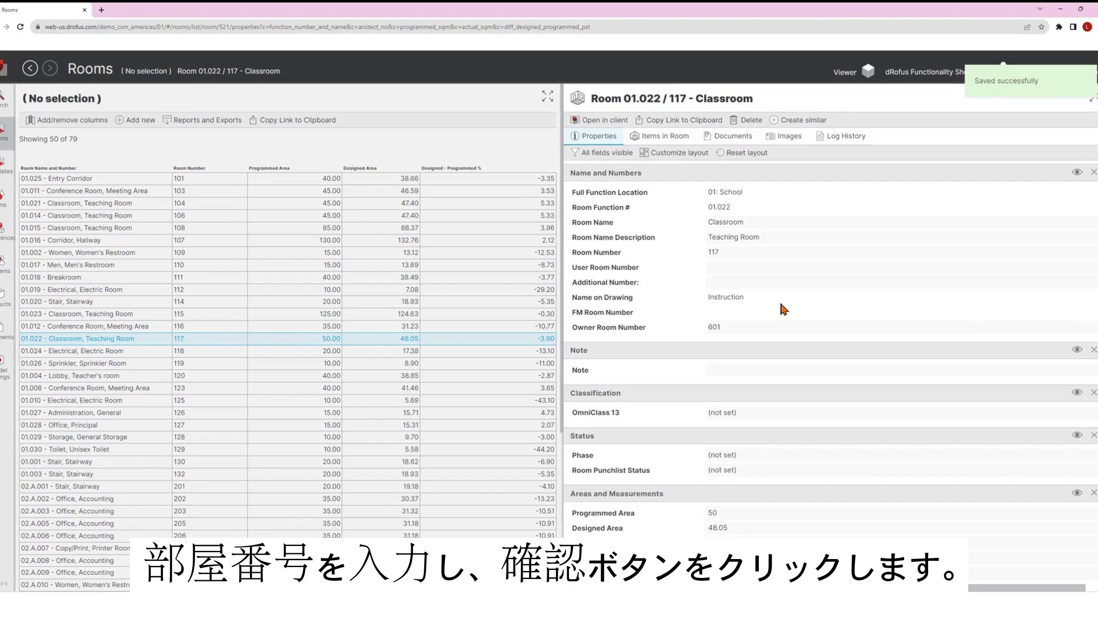
- Set the Programmed Area of room 01.022 Classroom to 100 and save the value
scroll(781, 304, down, 3)
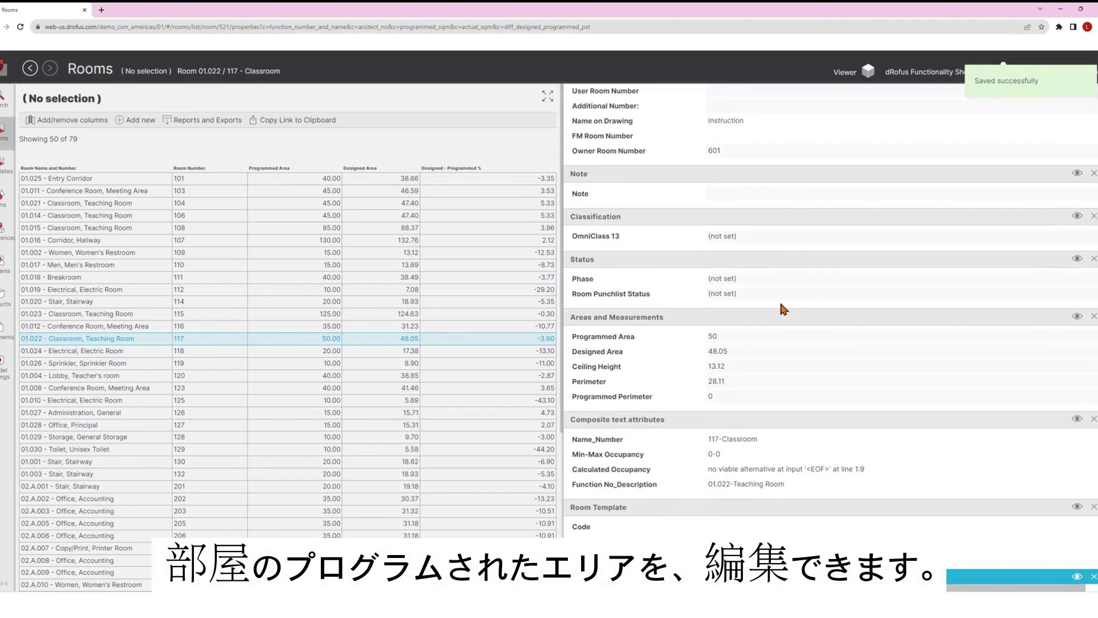
scroll(766, 295, down, 2)
click(742, 249)
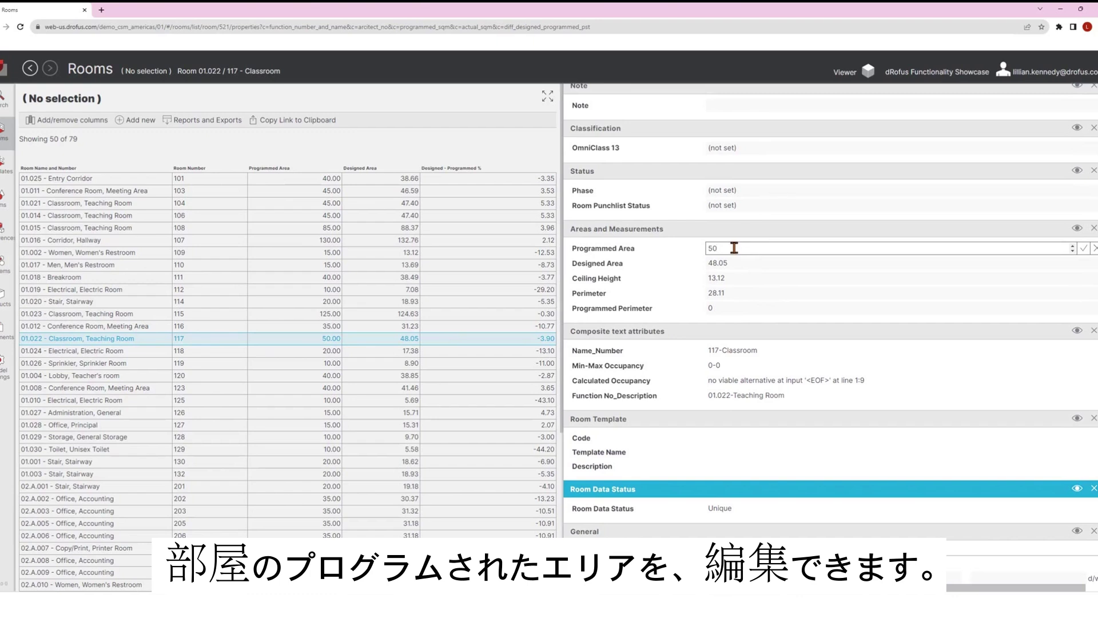
key(BackSpace)
key(BackSpace)
text(100)
click(1083, 248)
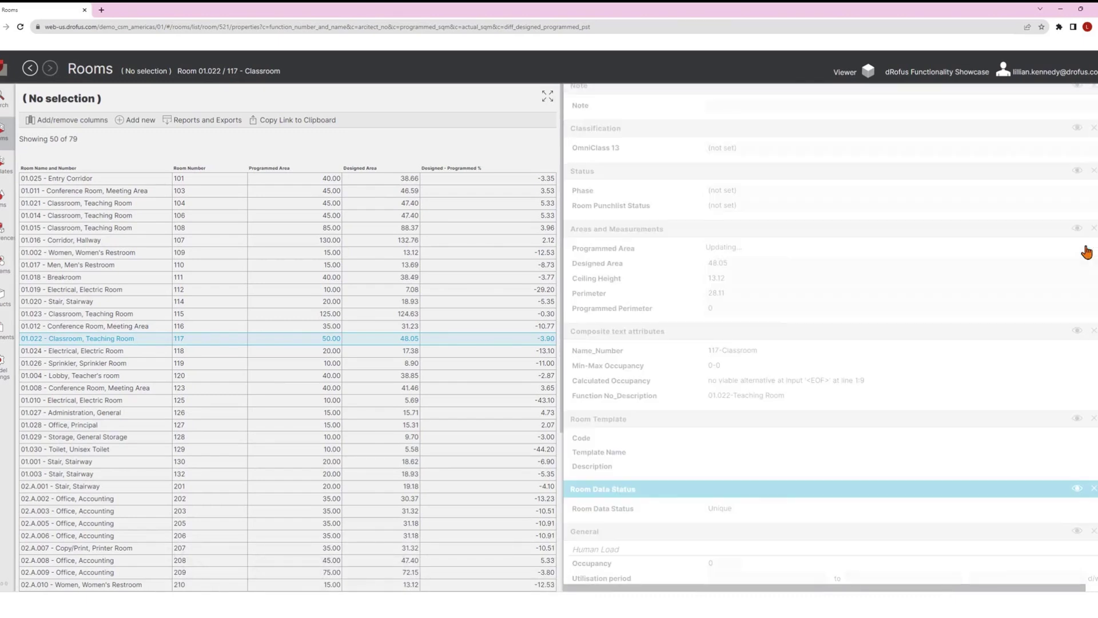
- Set the classroom's Occupancy to 30 under Human Load and enable Wall mounted equipment under Construction
scroll(762, 312, down, 4)
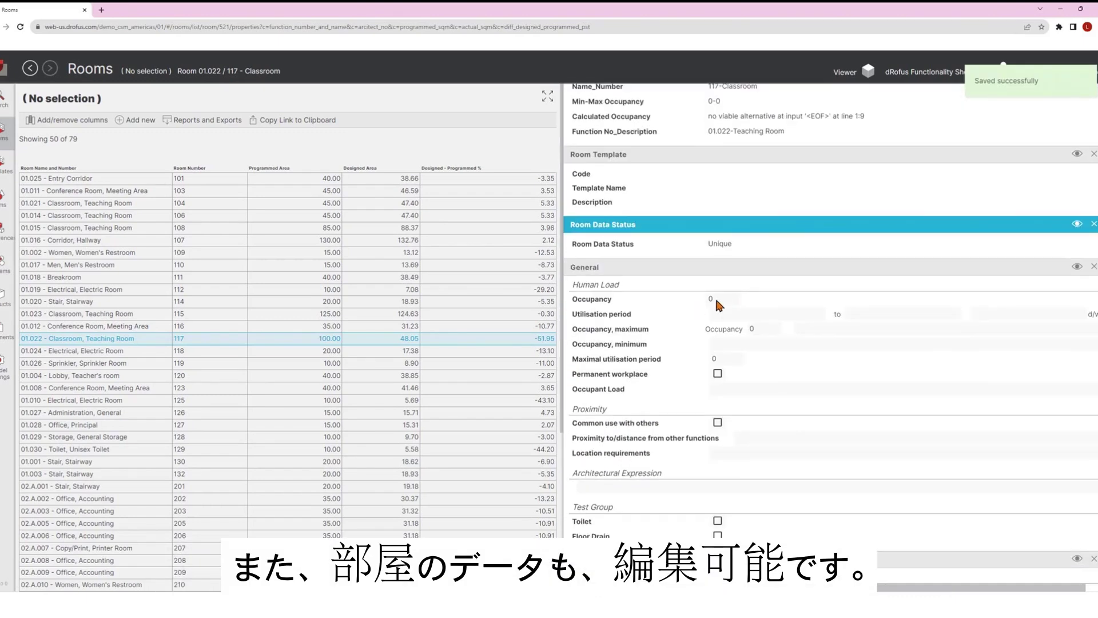
click(723, 299)
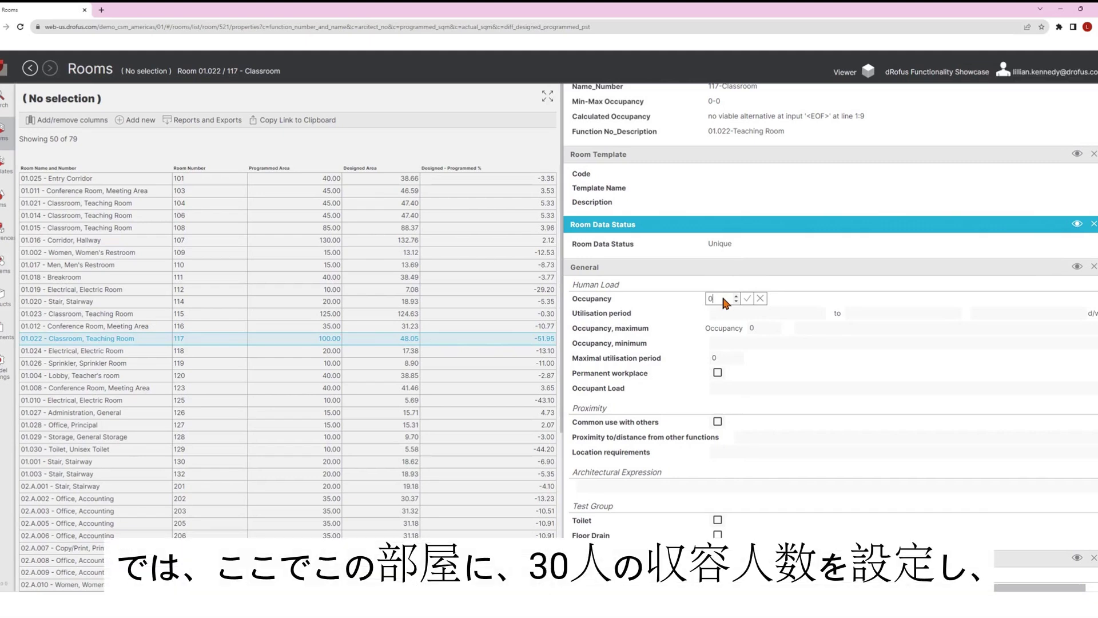
text(30)
click(747, 298)
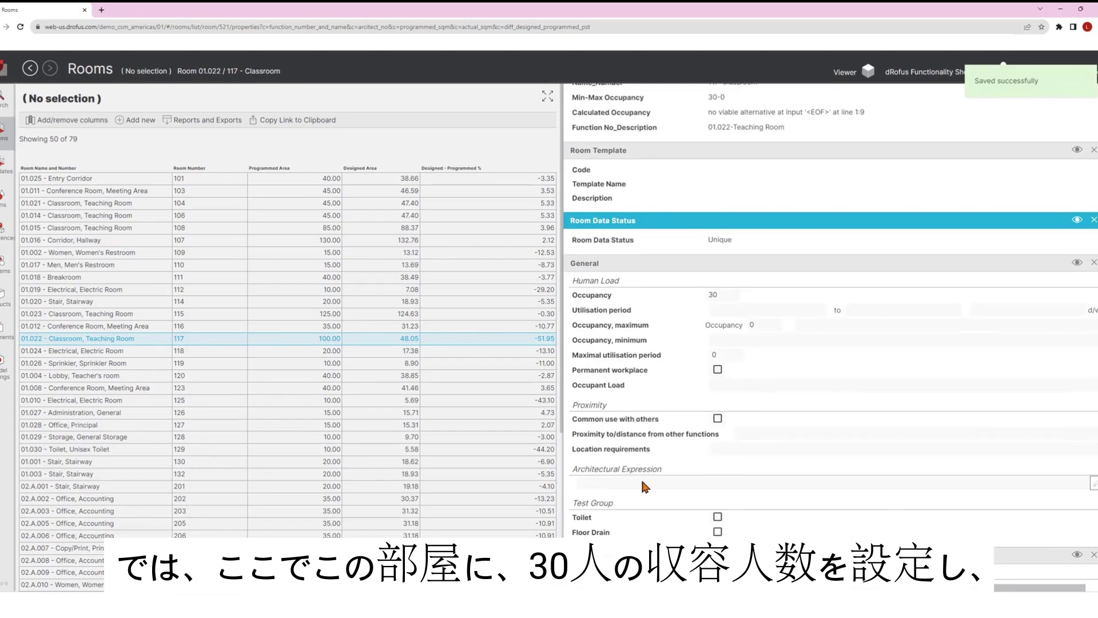
scroll(641, 477, down, 4)
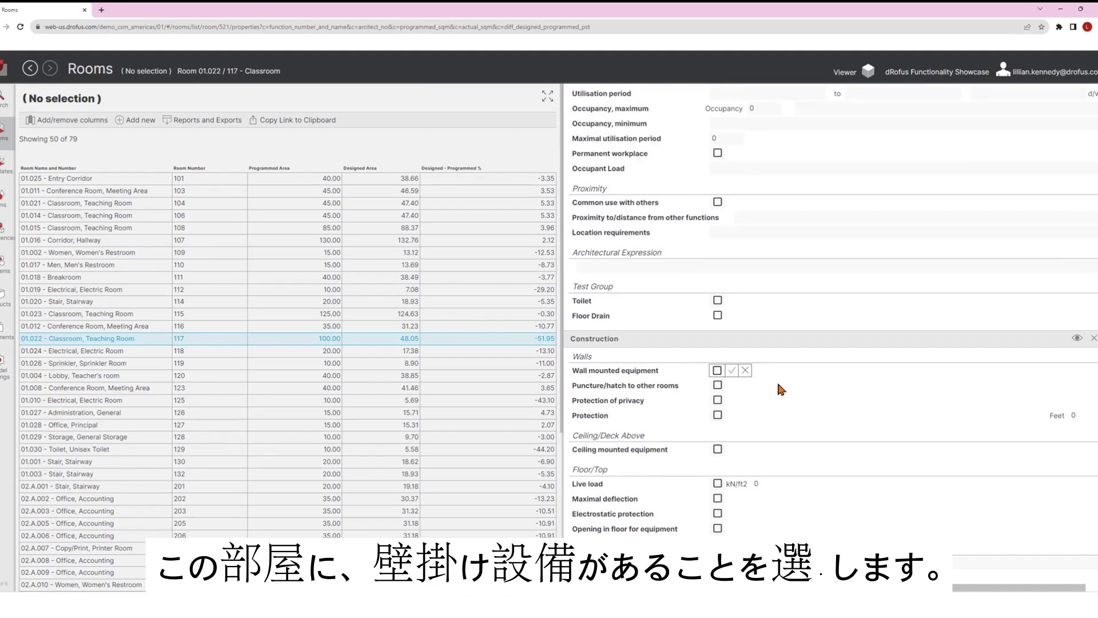
click(718, 371)
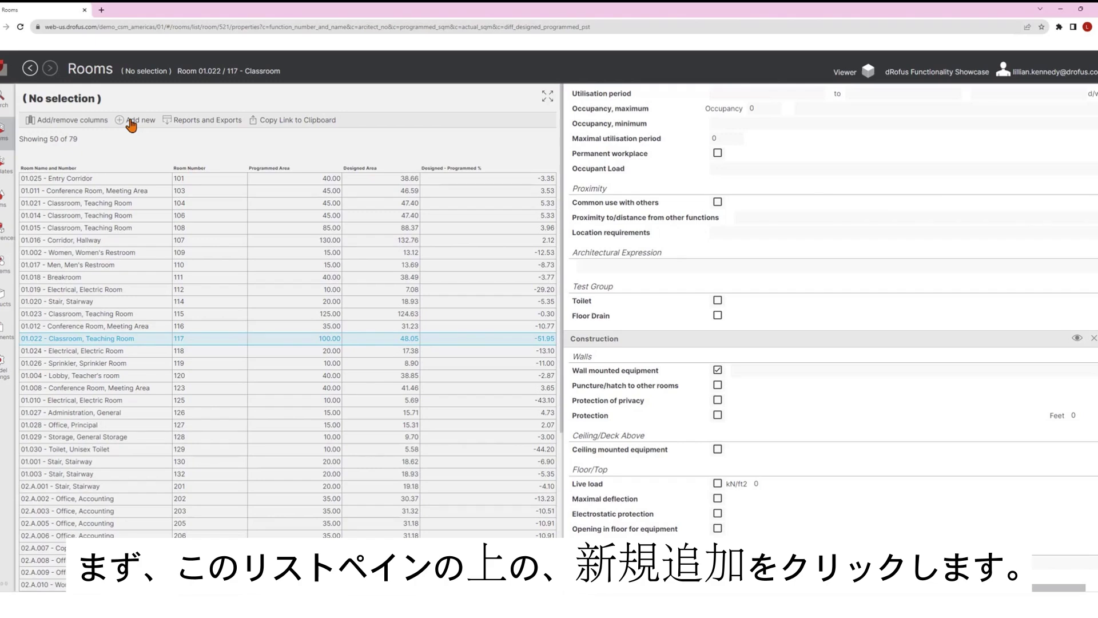
- Start creating a new room and assign it to the 01. School function
click(131, 121)
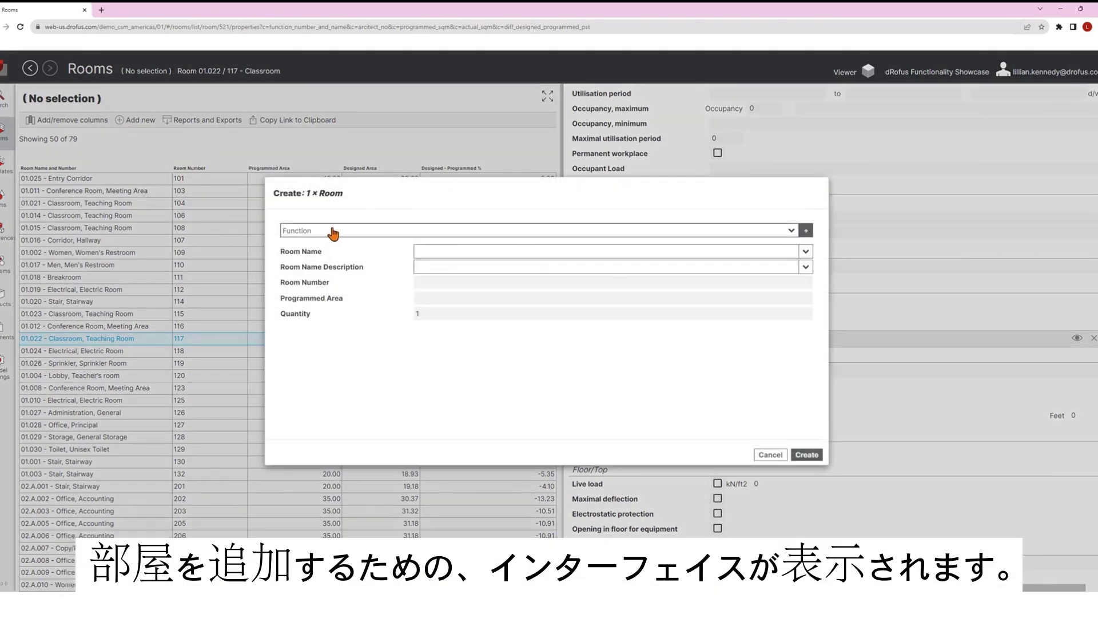
click(471, 237)
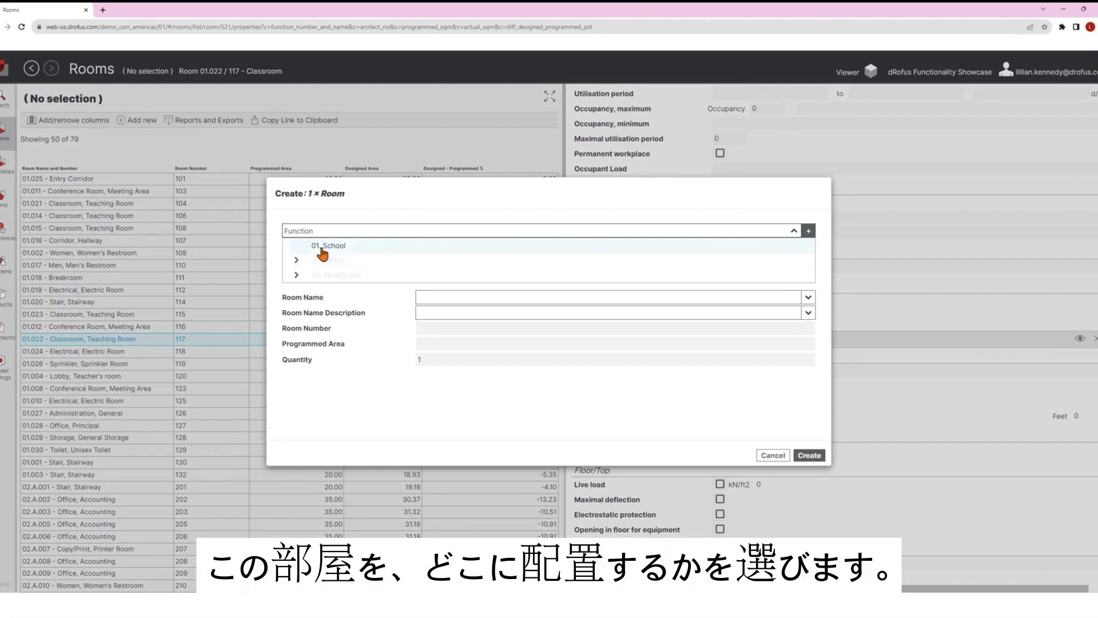
click(290, 255)
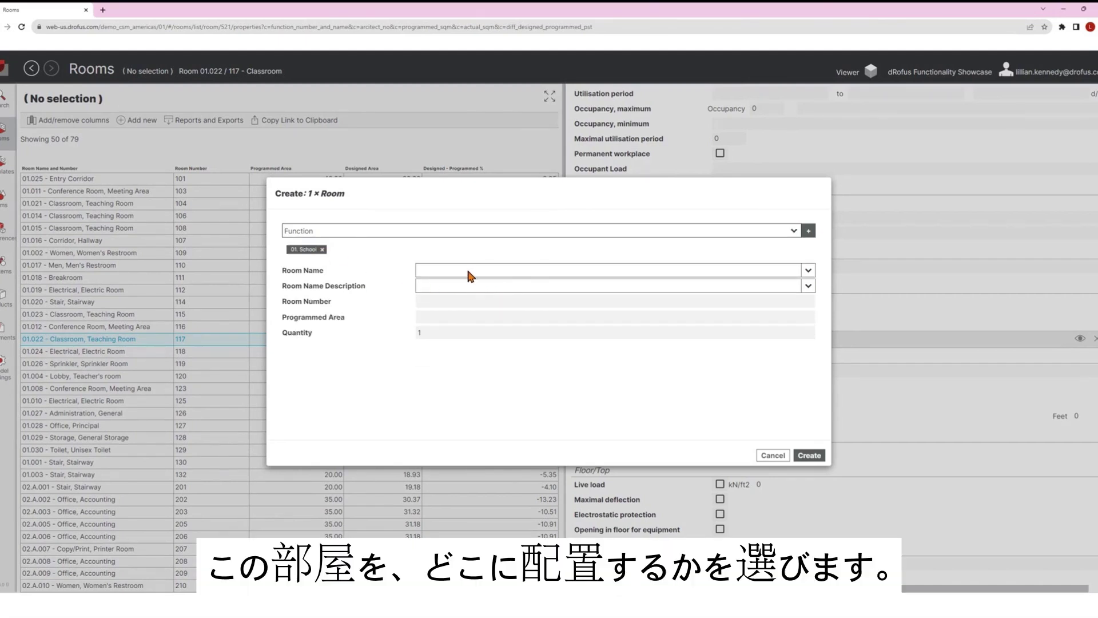
- Find the existing room name Teacher's Lounge and assign it to the new room
click(471, 272)
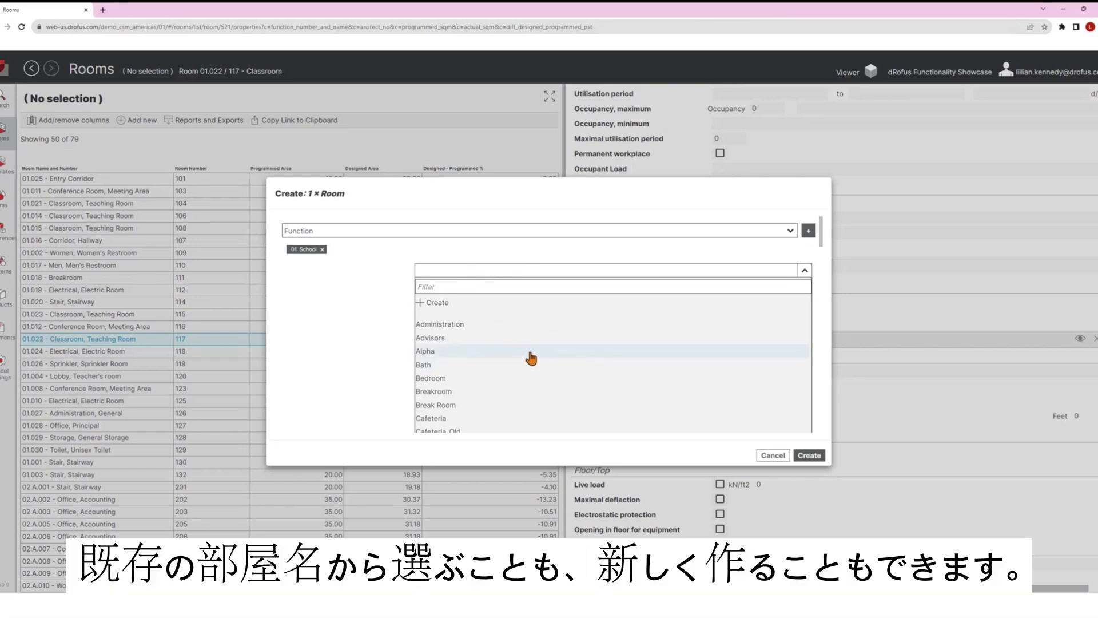
scroll(532, 361, down, 3)
scroll(527, 352, up, 3)
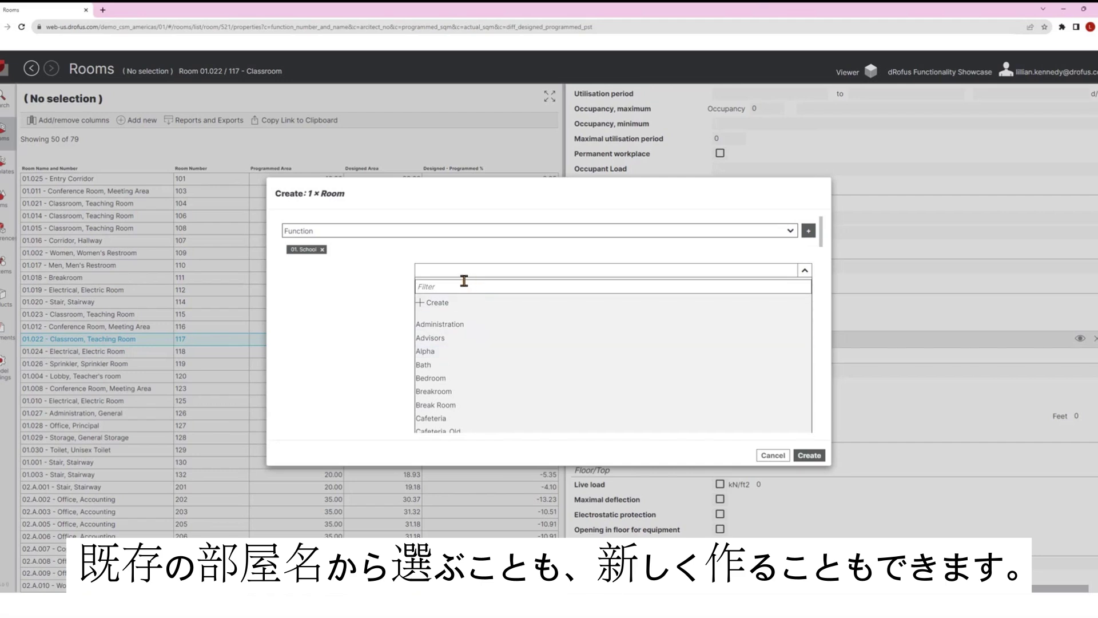
click(449, 290)
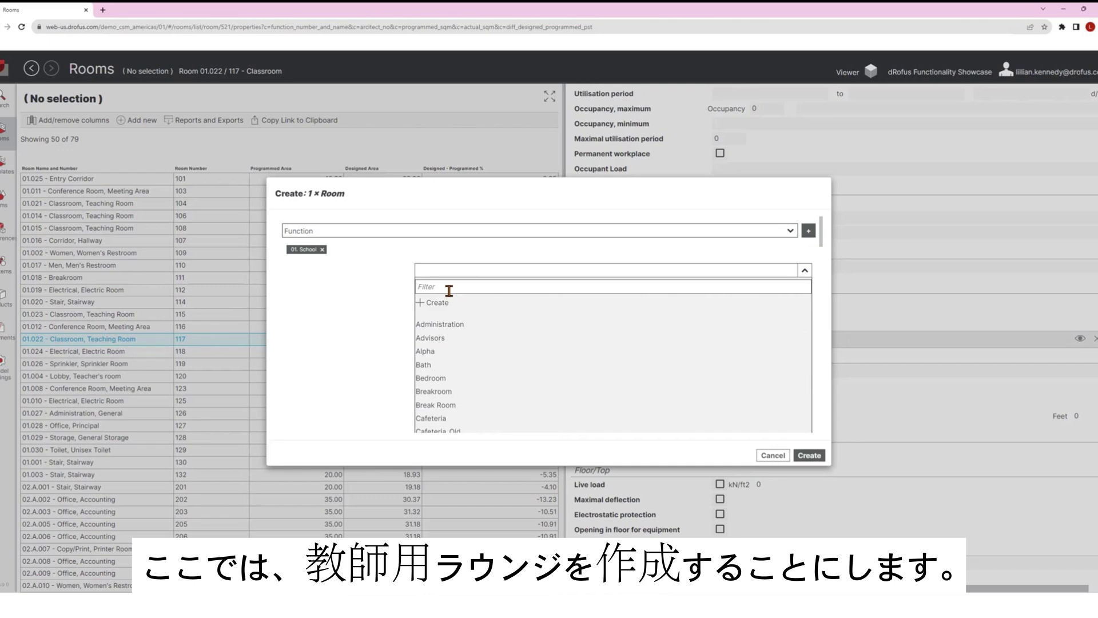
text(Teacher's Lou)
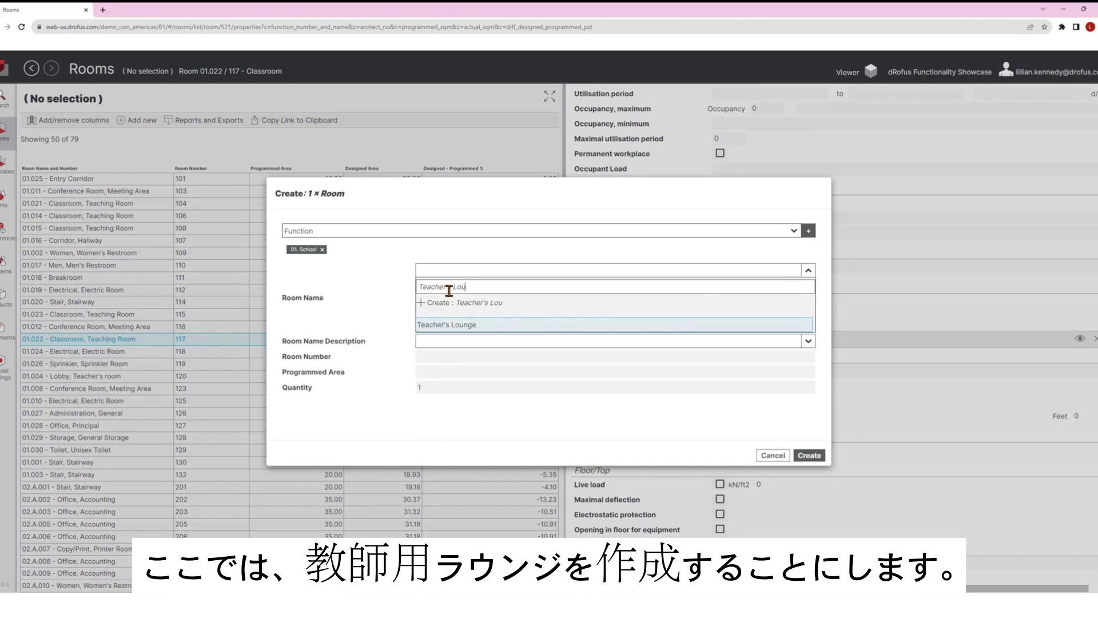
text(ng)
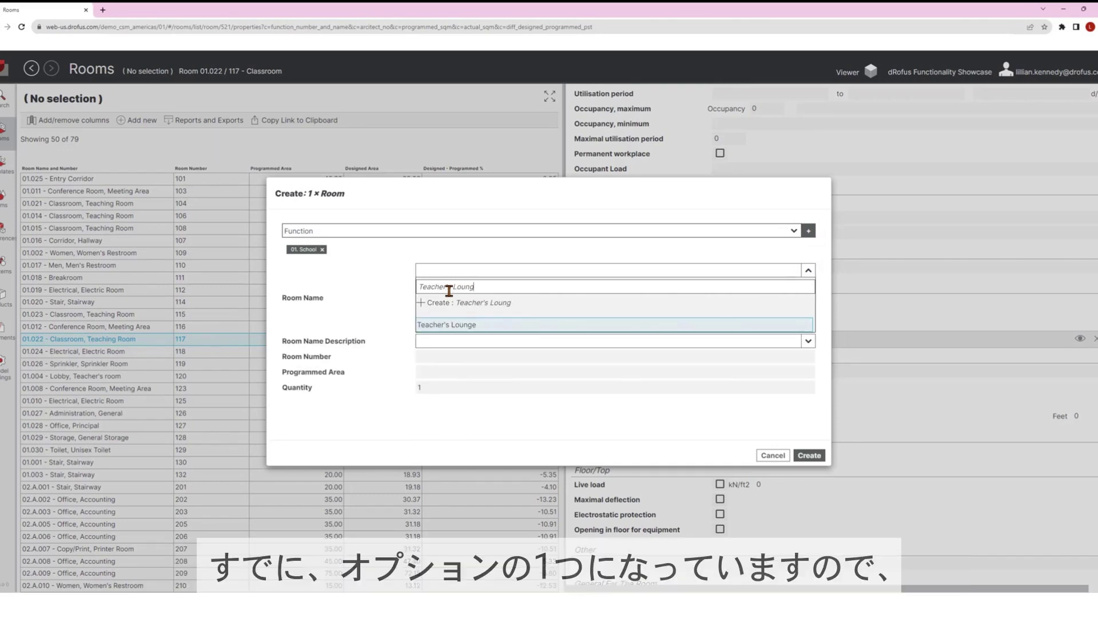
click(463, 325)
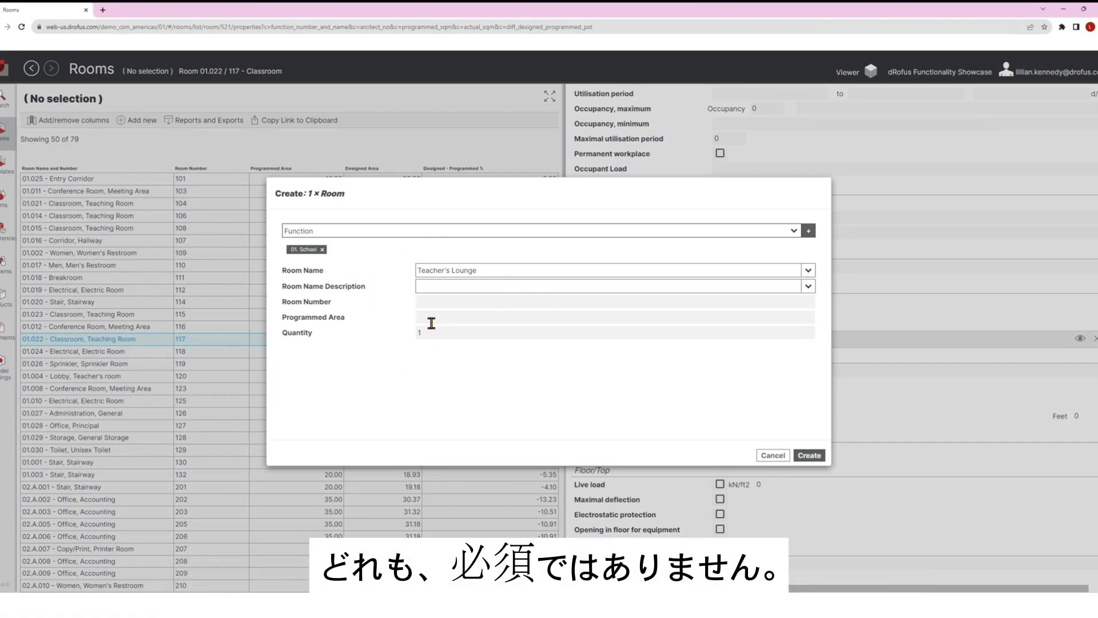
- Give the new room the Room Number 602, create it and close the creation dialog
click(441, 304)
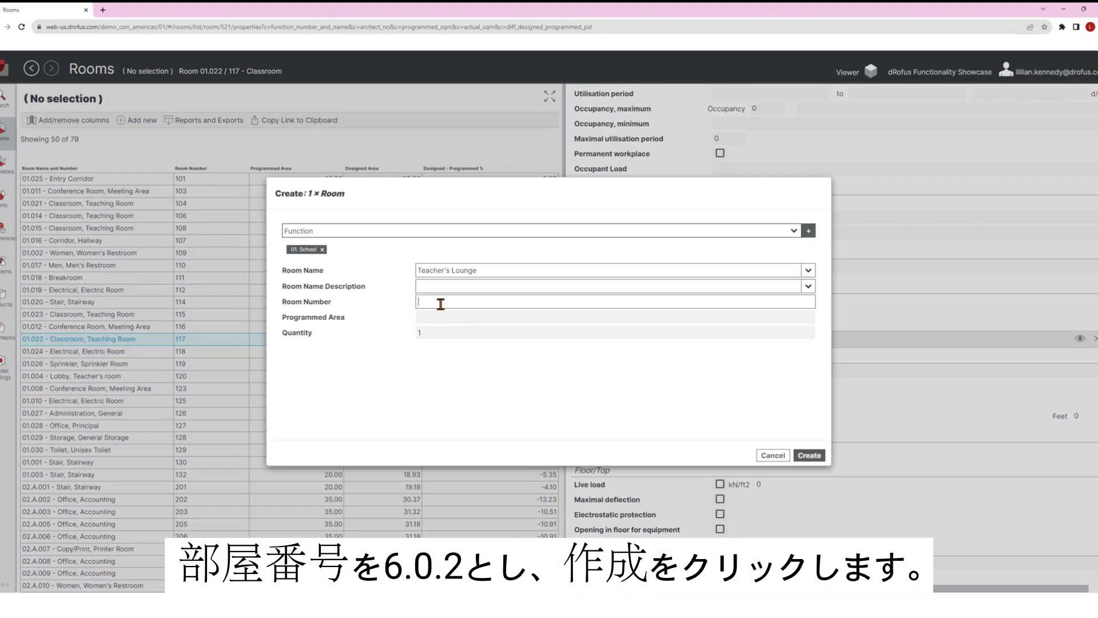
text(602)
click(808, 455)
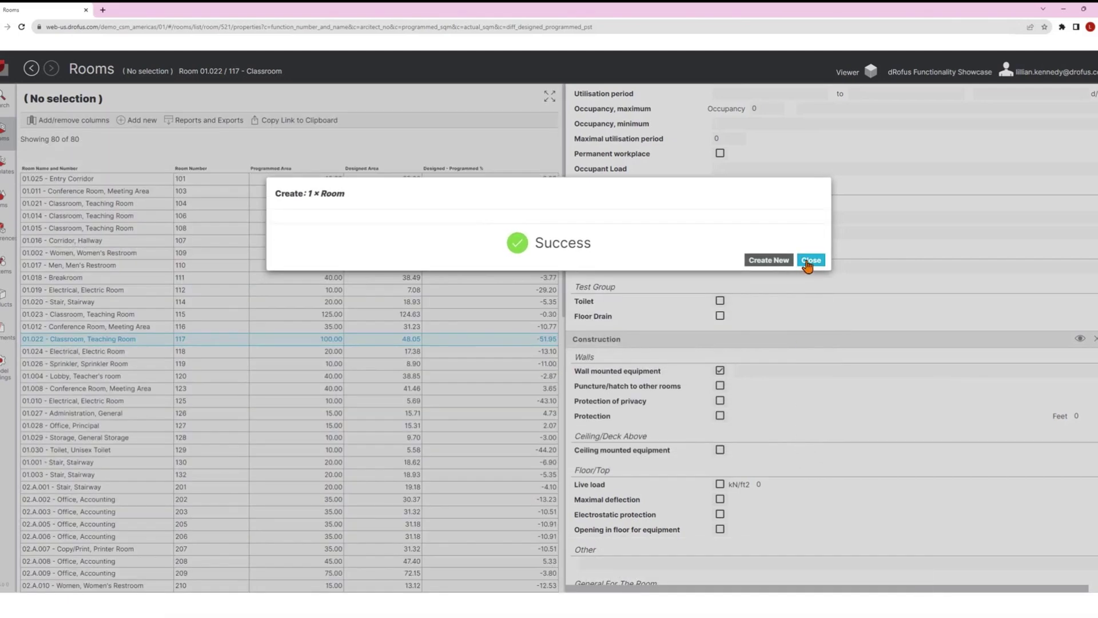
click(808, 262)
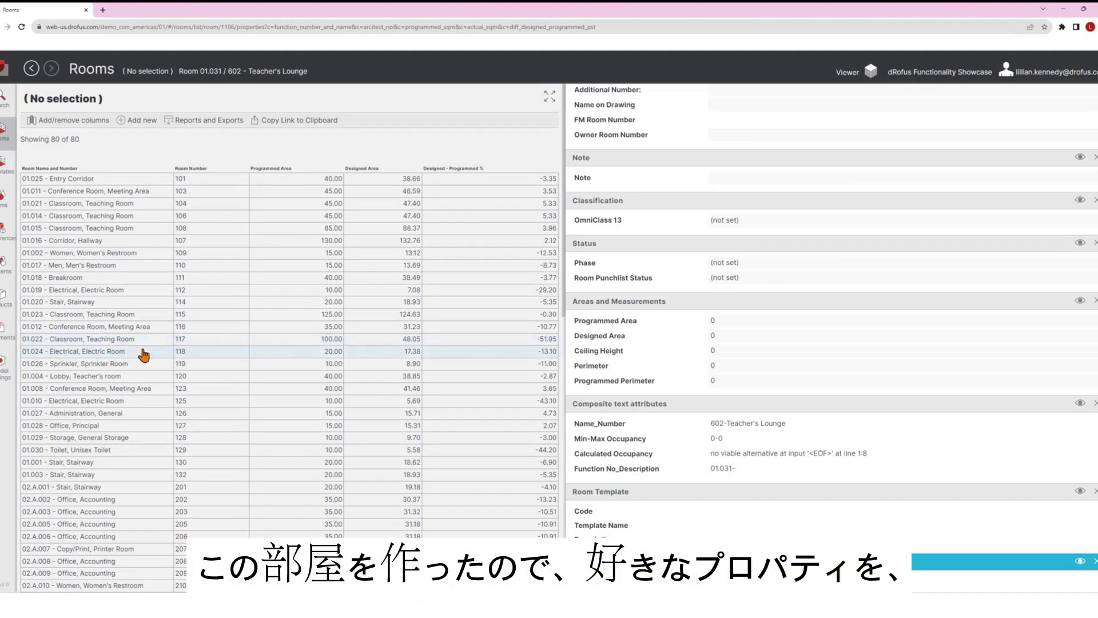
- Save the note "Added during meeting with Architect" on the Teacher's Lounge room
scroll(80, 315, down, 10)
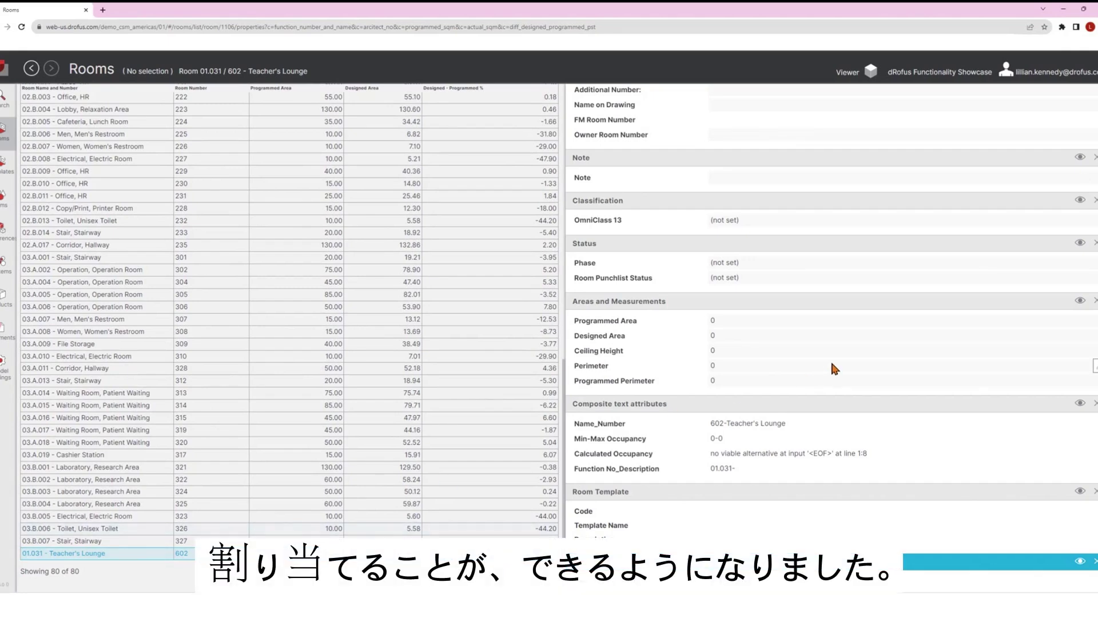
scroll(830, 359, up, 3)
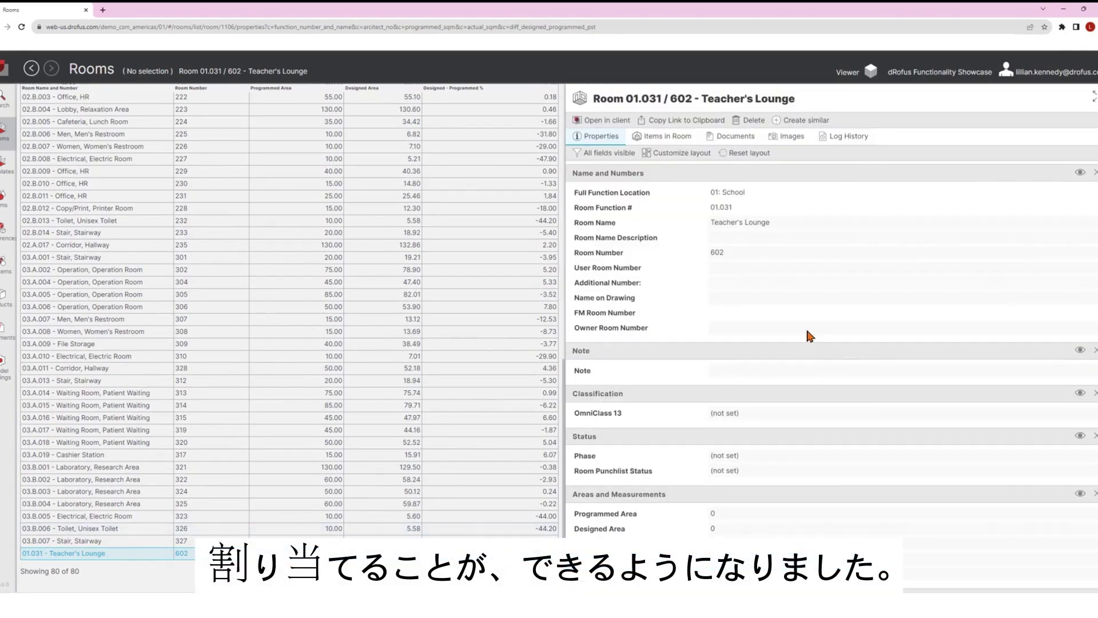
click(729, 371)
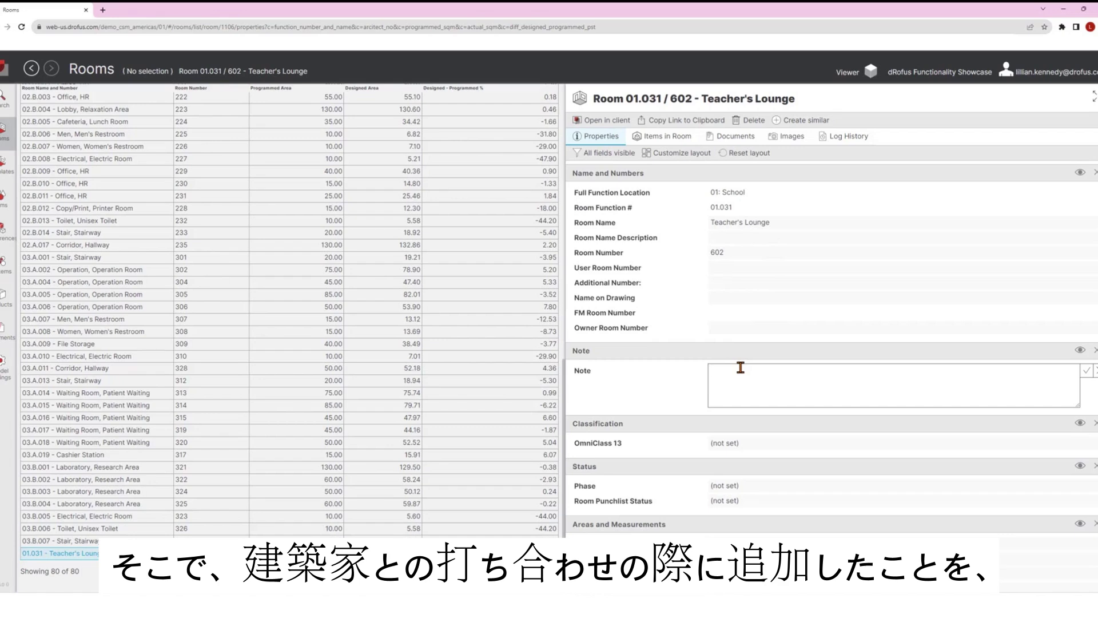
text(Added during meeting with Architect)
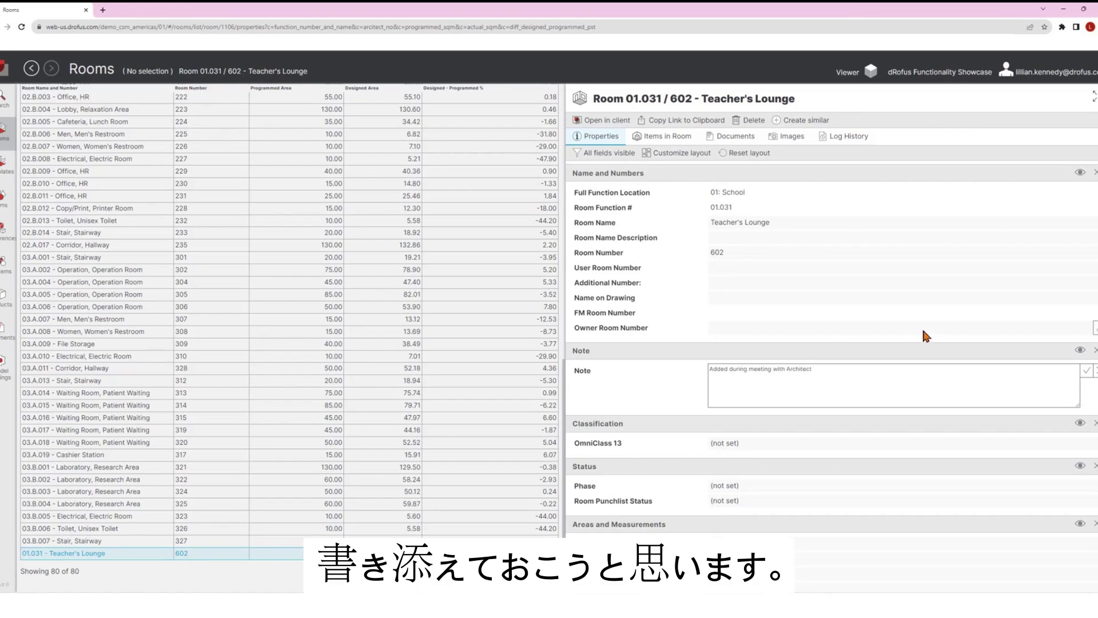
click(1087, 370)
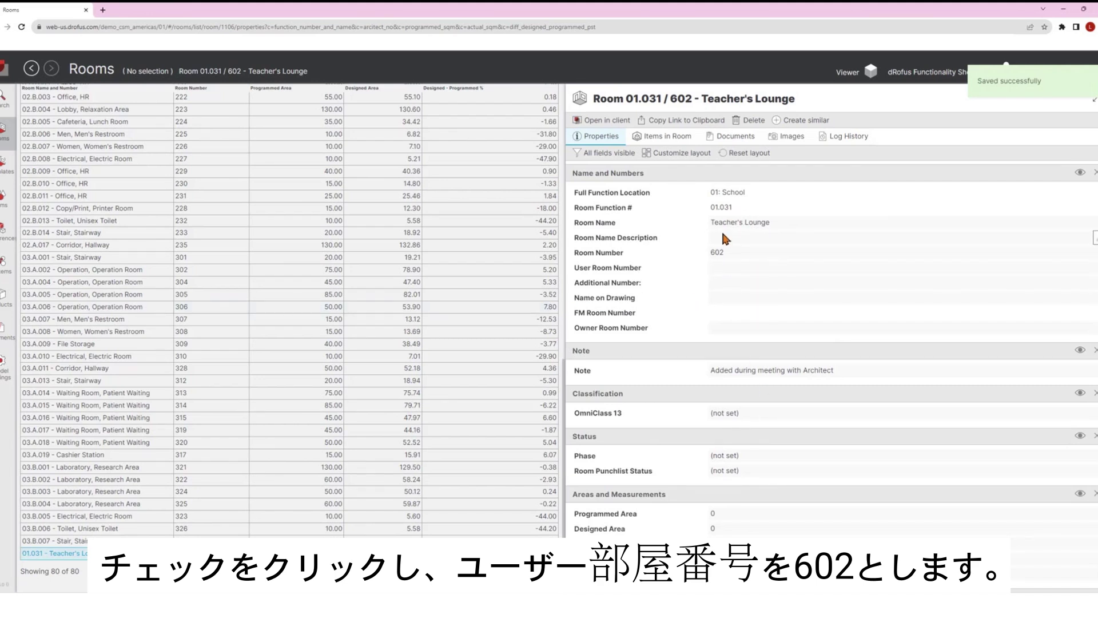
- Set the Teacher's Lounge User Room Number to 602 and save it
click(725, 268)
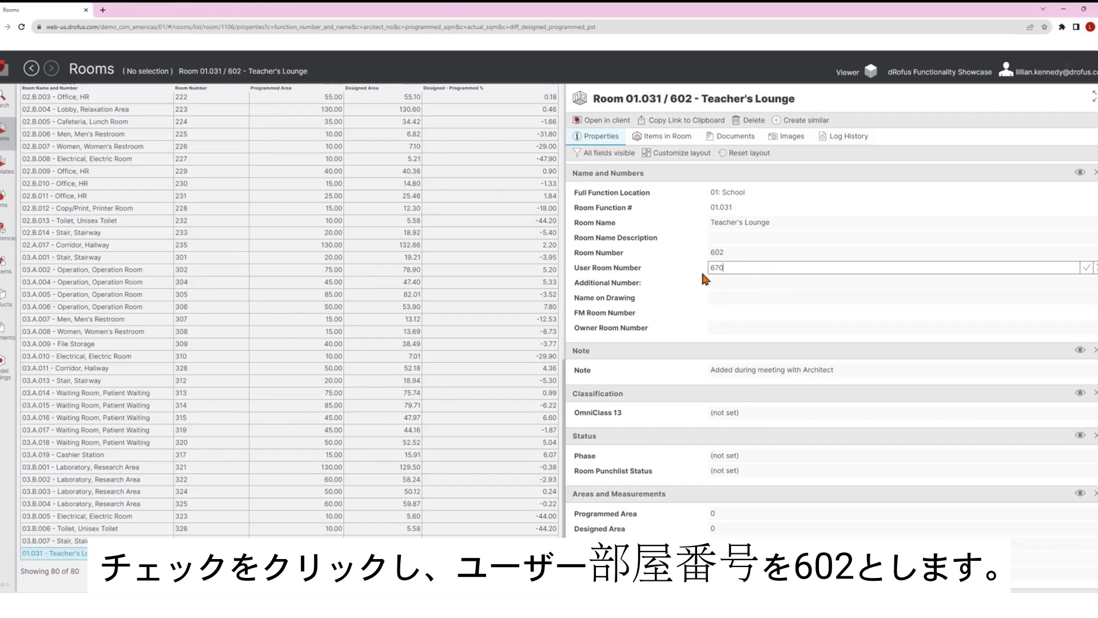
text(602)
click(1086, 268)
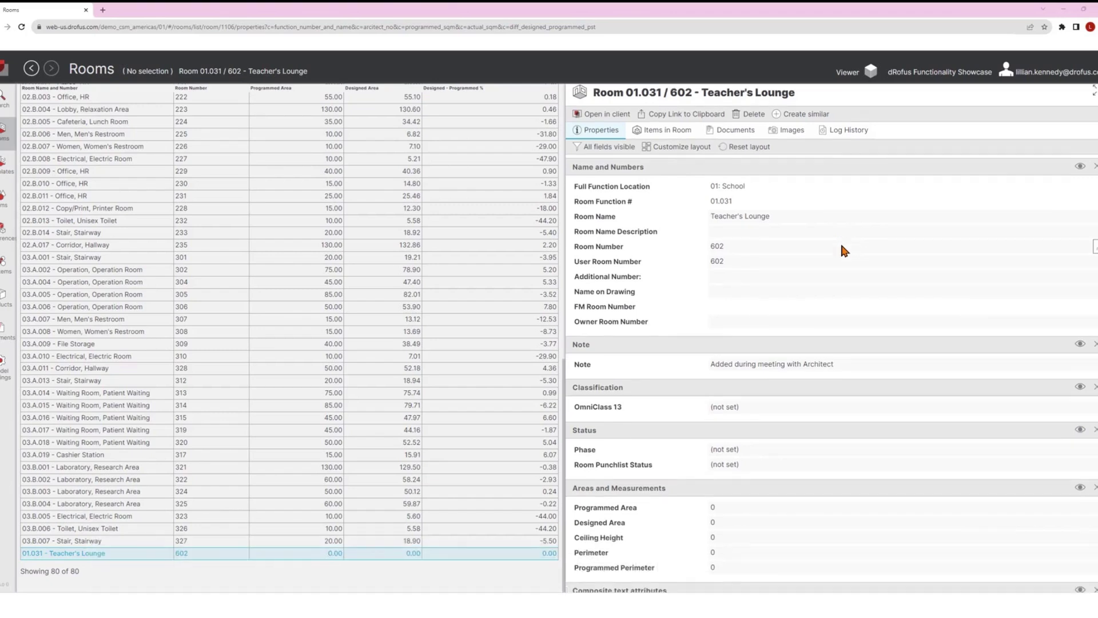
- Start adding an item occurrence to the Teacher's Lounge and choose Furniture as its item list
scroll(840, 246, down, 3)
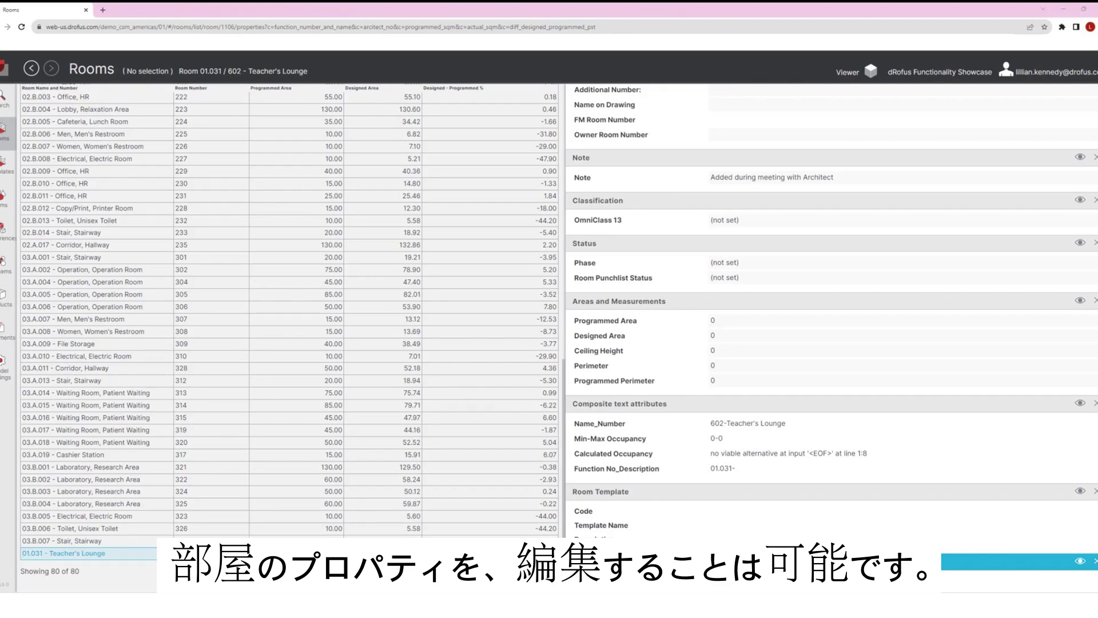
scroll(700, 372, up, 5)
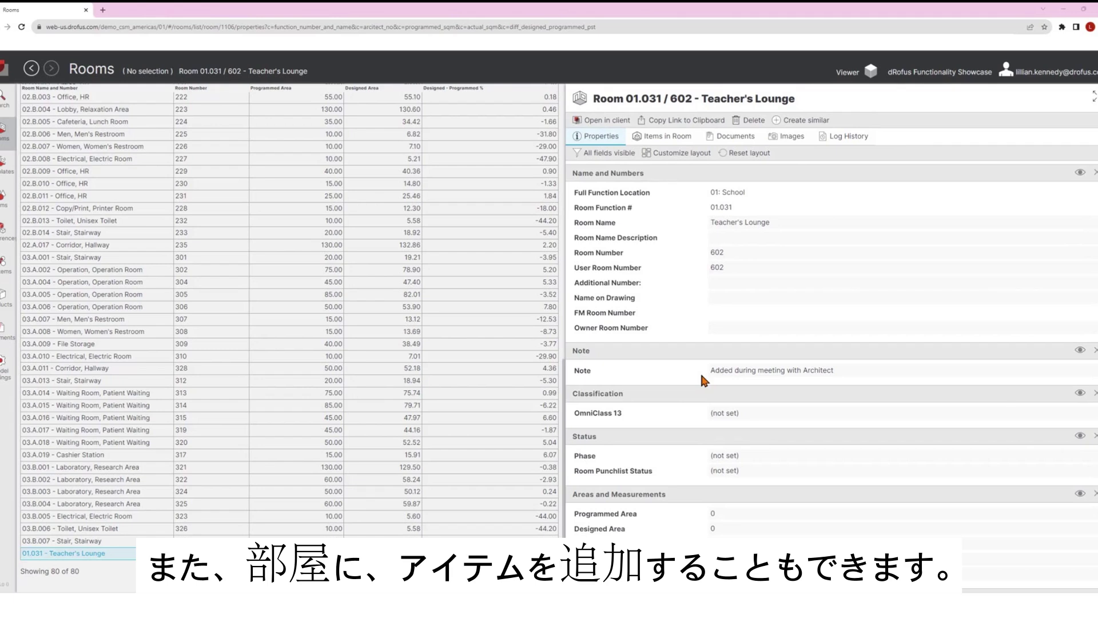
click(651, 137)
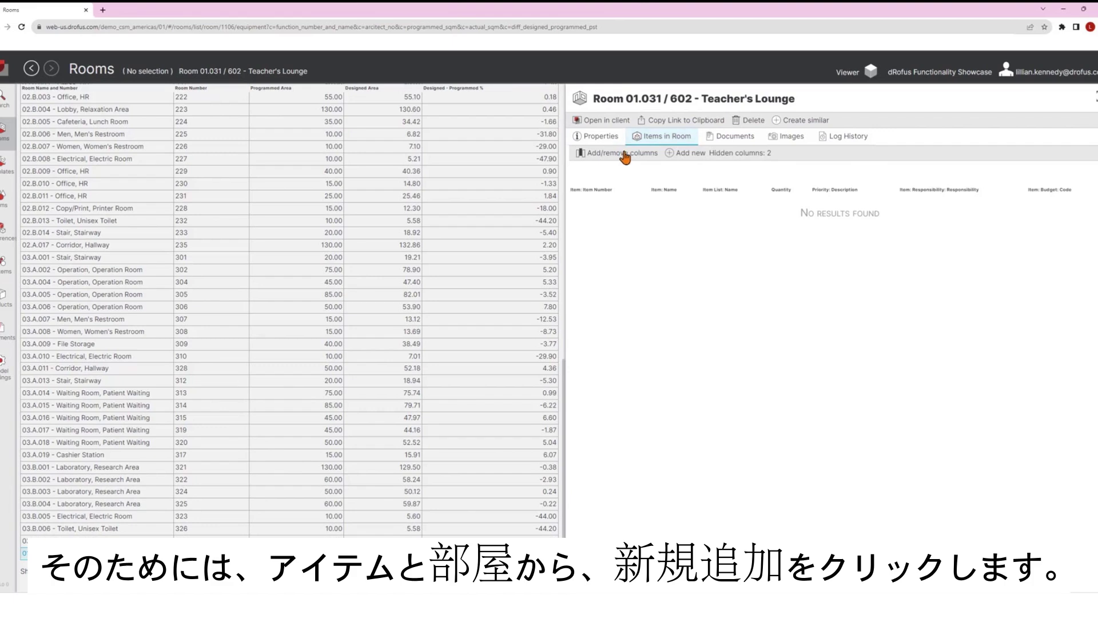
click(677, 154)
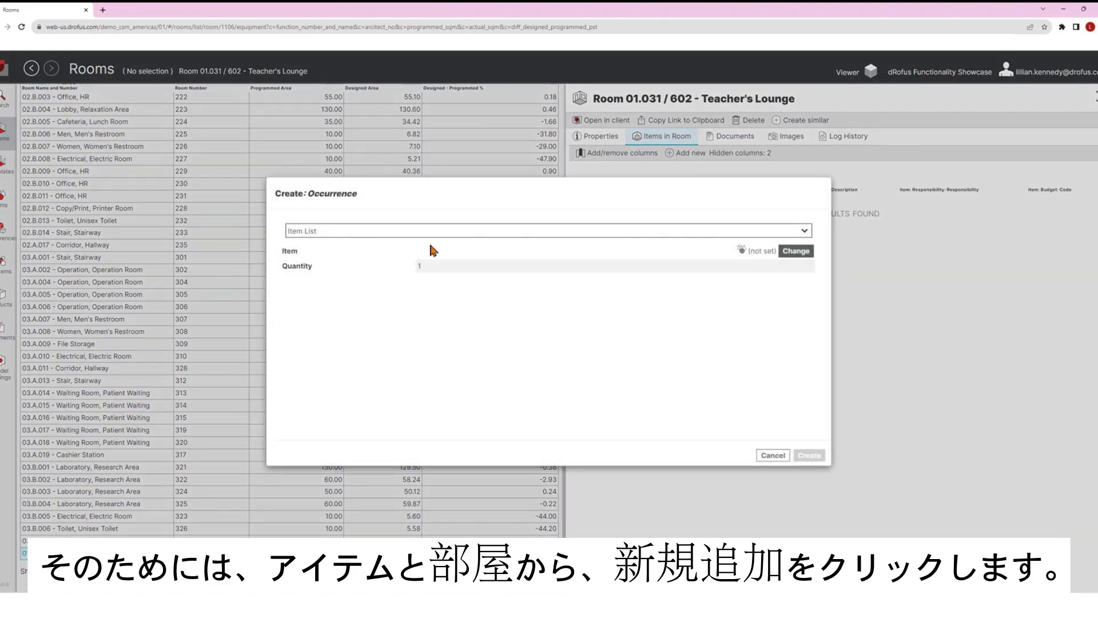
click(720, 233)
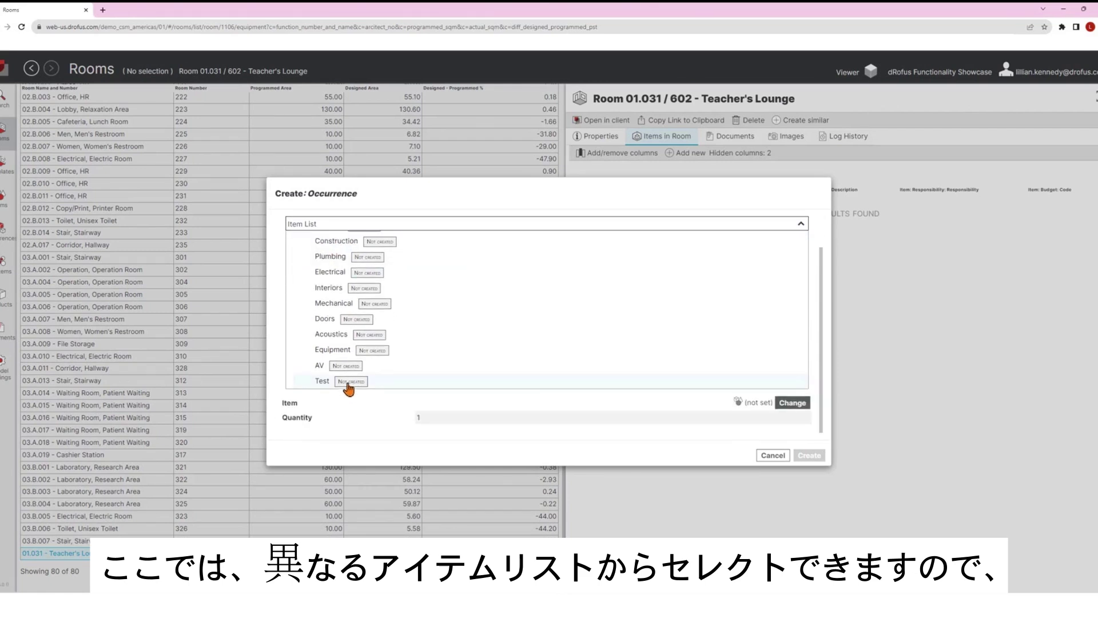
scroll(352, 316, up, 2)
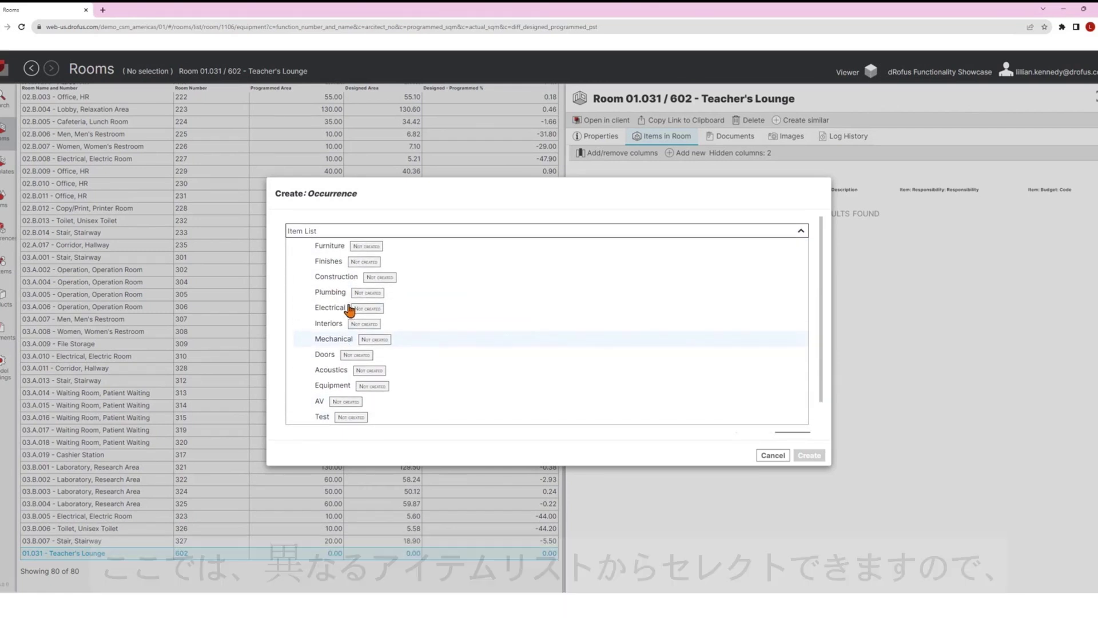
click(335, 246)
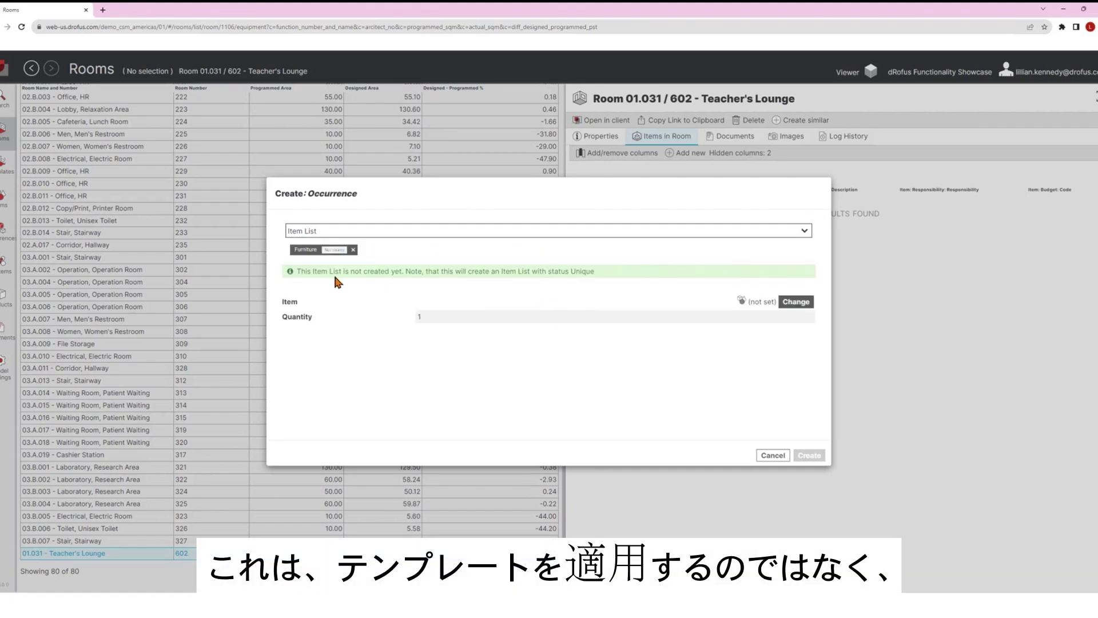
drag(297, 271, 611, 280)
click(609, 282)
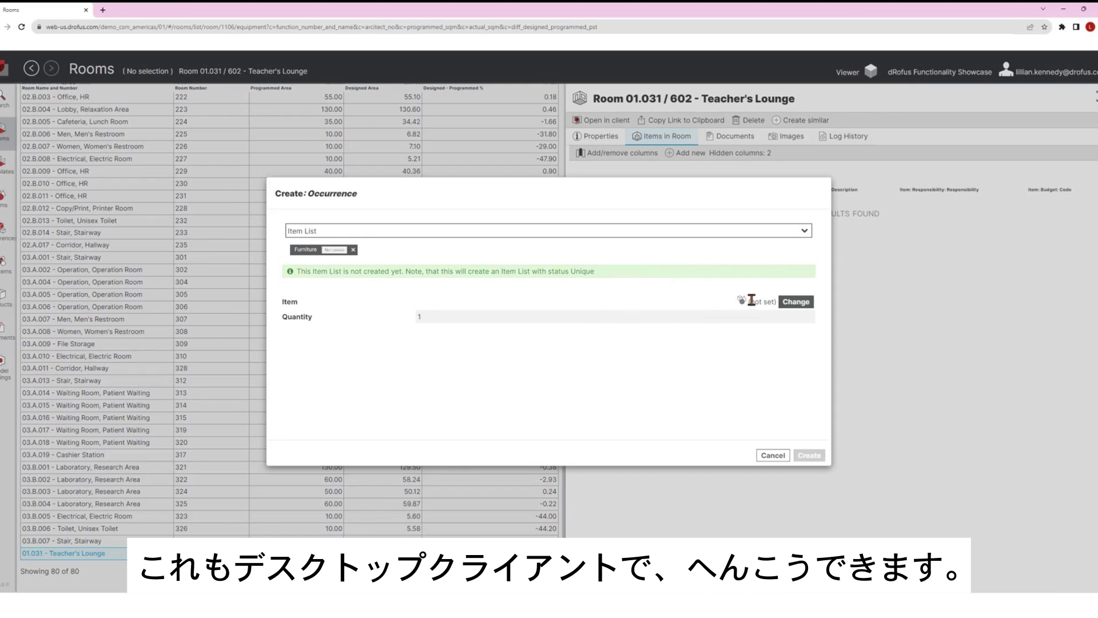
- Choose item C3.004 M_Chair-Breuer from the C3. Furnishings group, create its occurrence in the Teacher's Lounge and close the creation dialog
click(787, 305)
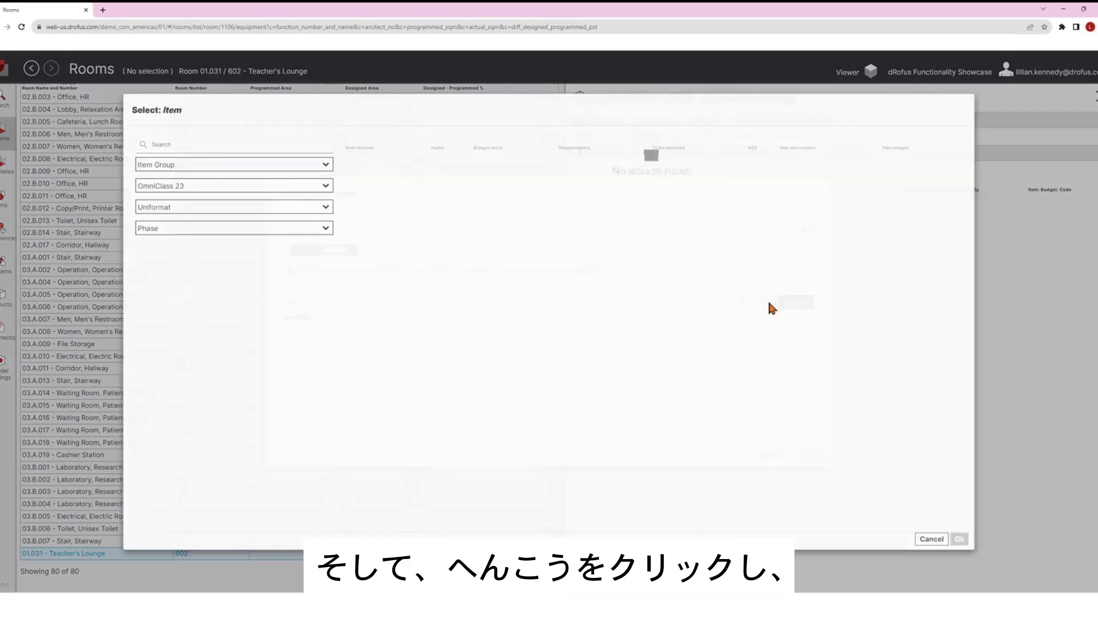
click(265, 165)
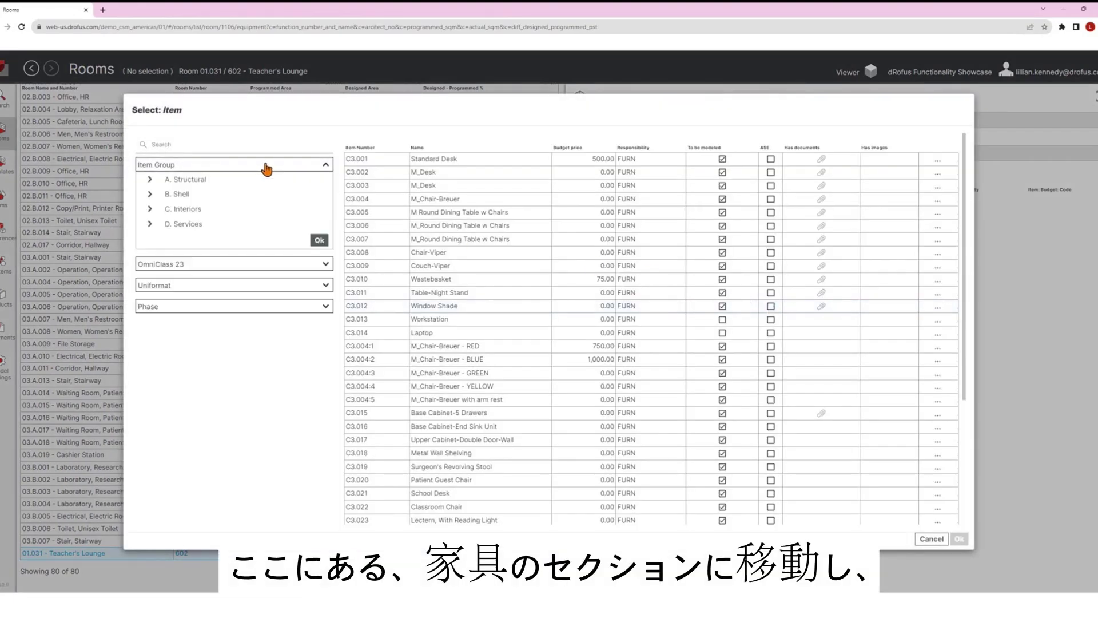
click(150, 208)
click(201, 255)
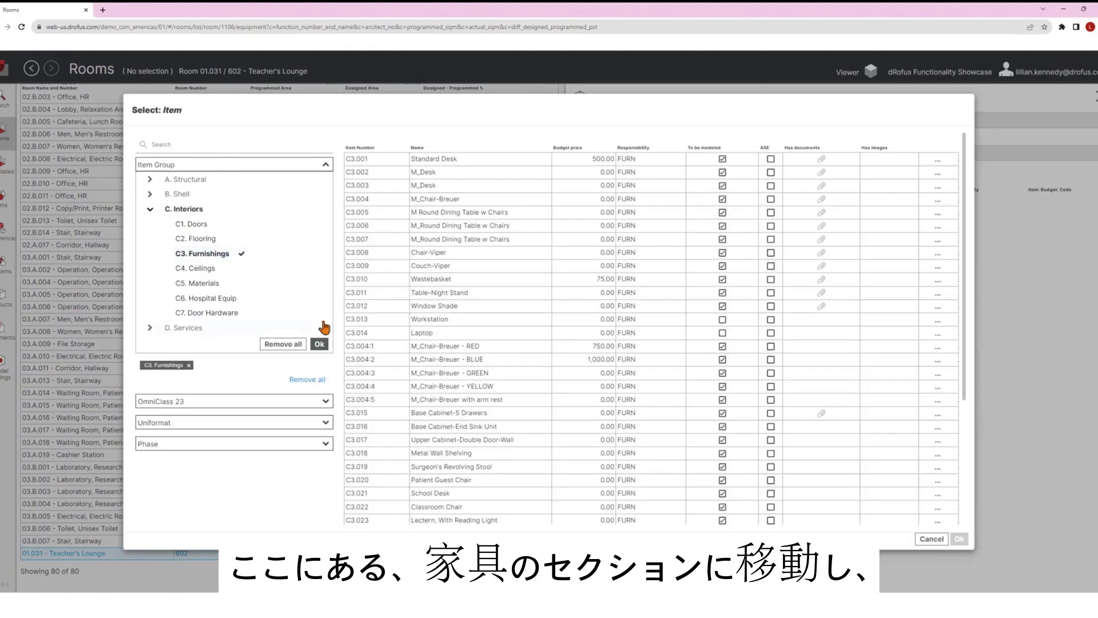
click(453, 202)
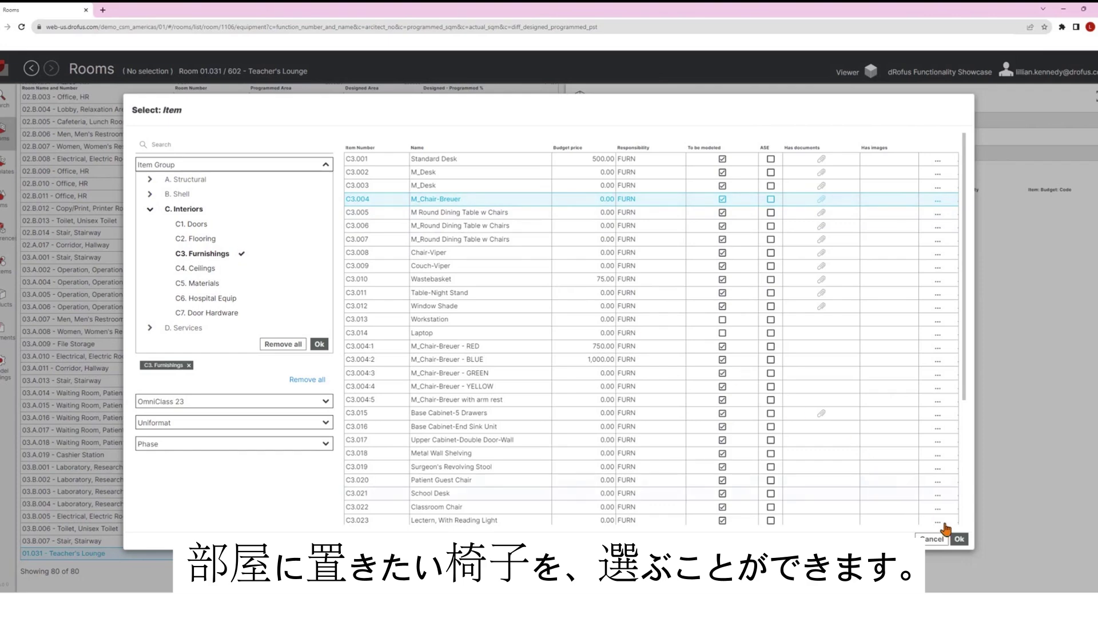
click(960, 540)
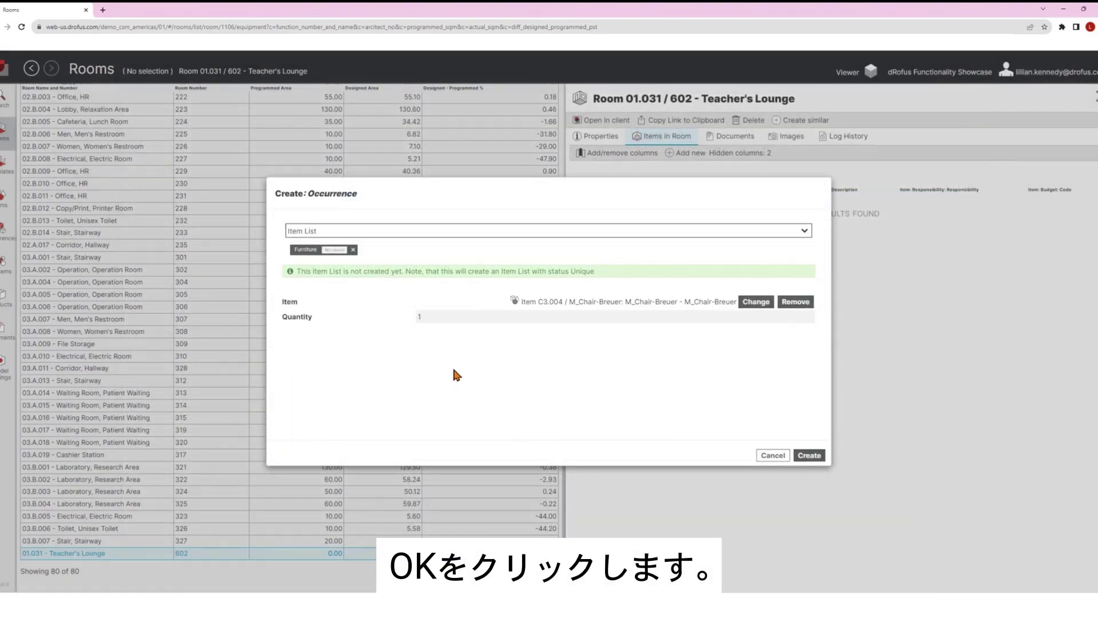
click(810, 455)
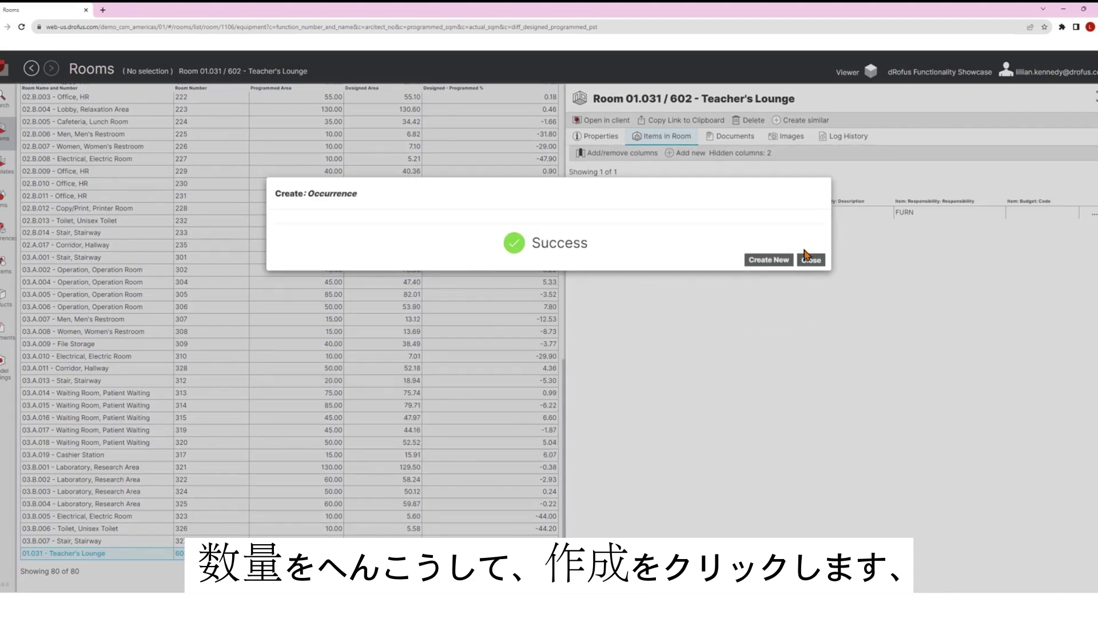
click(810, 261)
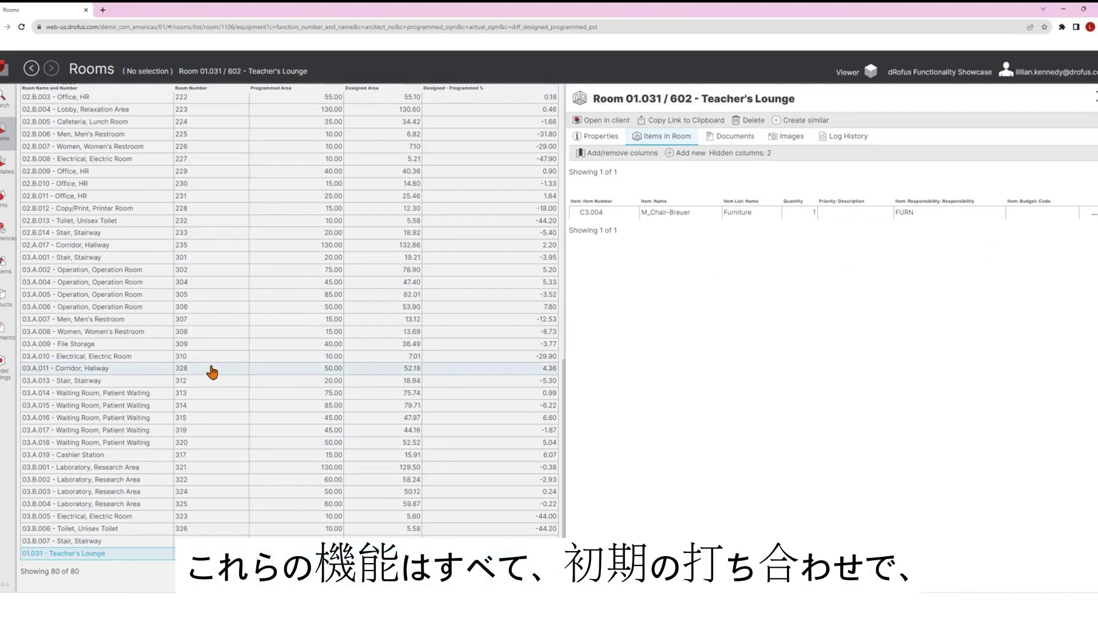
scroll(209, 376, up, 6)
scroll(210, 376, up, 5)
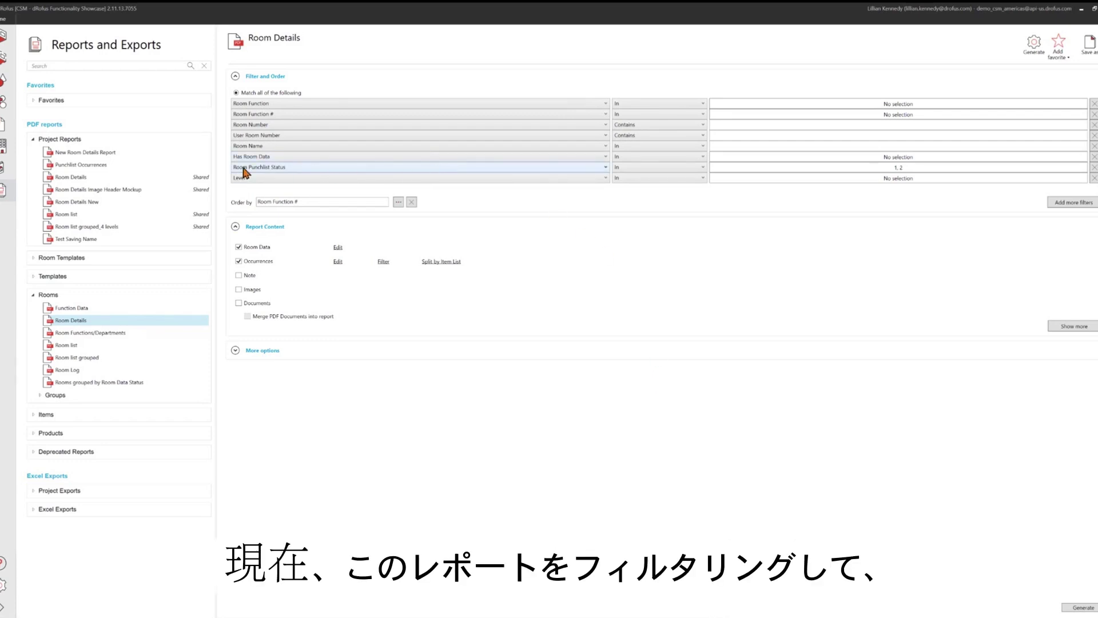
- In the dRofus desktop client, generate the Room Details report for Room Punchlist Status 1 and 2 and open the PDF
click(827, 170)
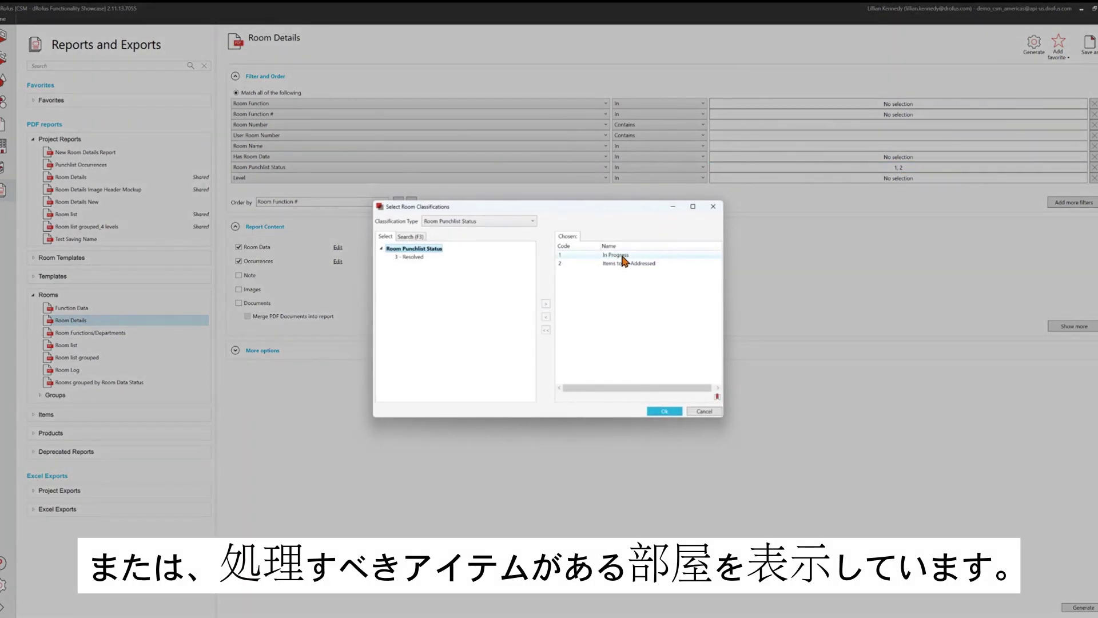
click(658, 412)
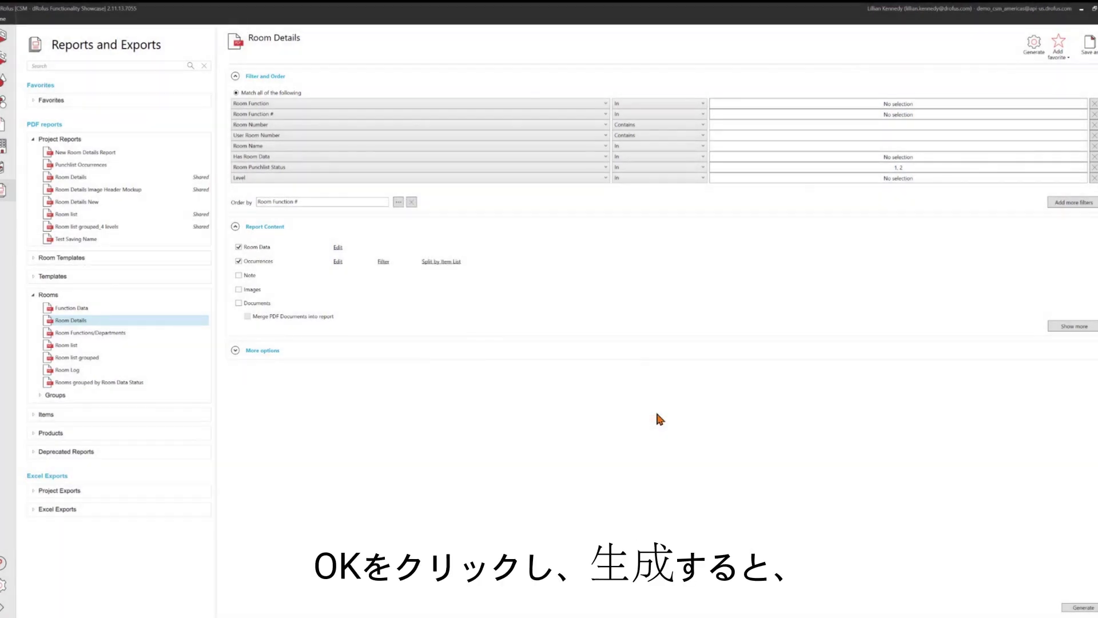
click(1075, 608)
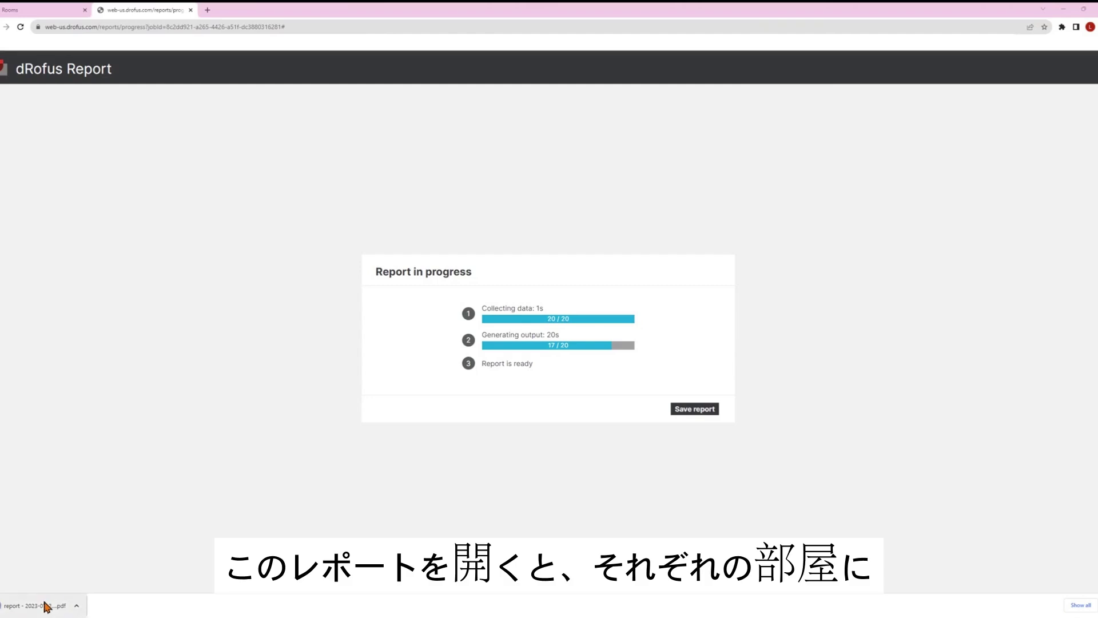
click(45, 606)
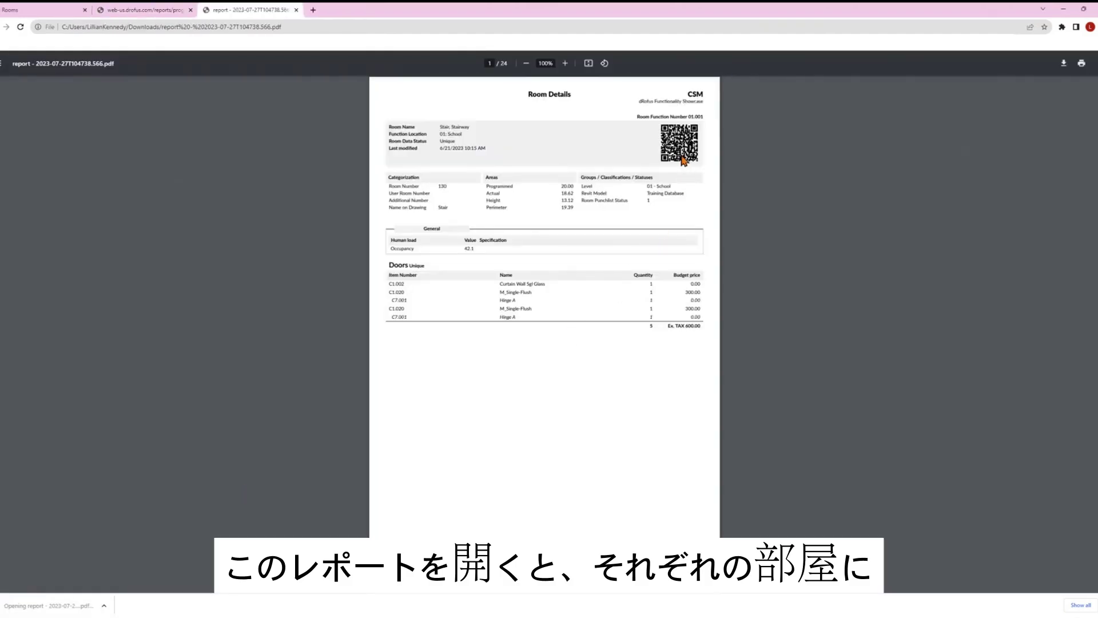
scroll(677, 157, down, 6)
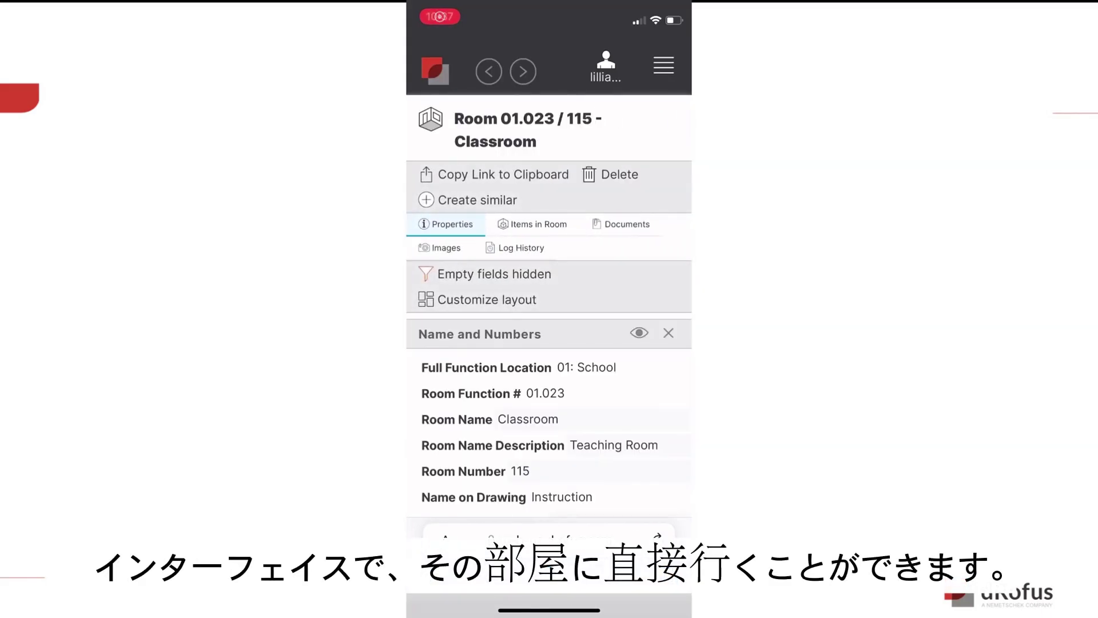
- On the phone, open the C3.022 Classroom Chair occurrence from the items in Room 01.023 / 115 - Classroom
click(532, 224)
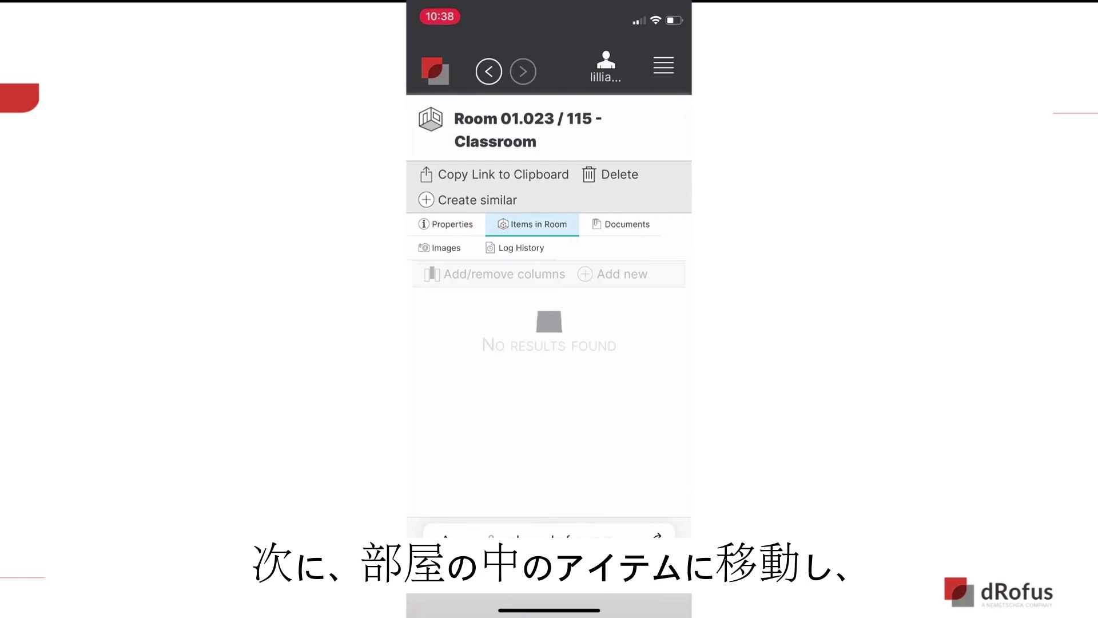
scroll(549, 309, down, 7)
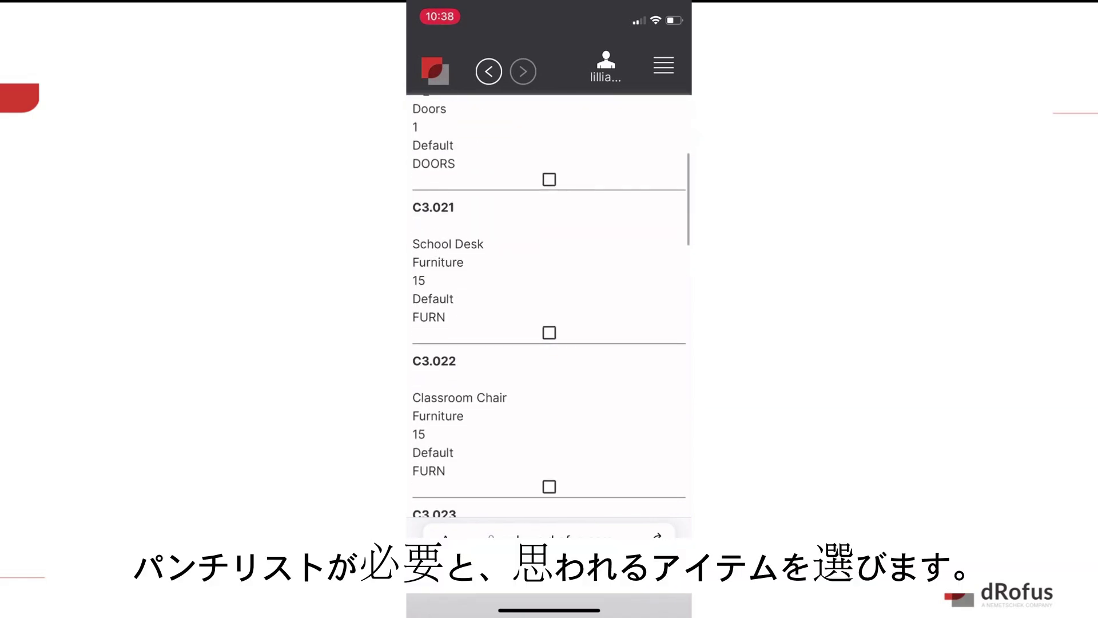
click(459, 275)
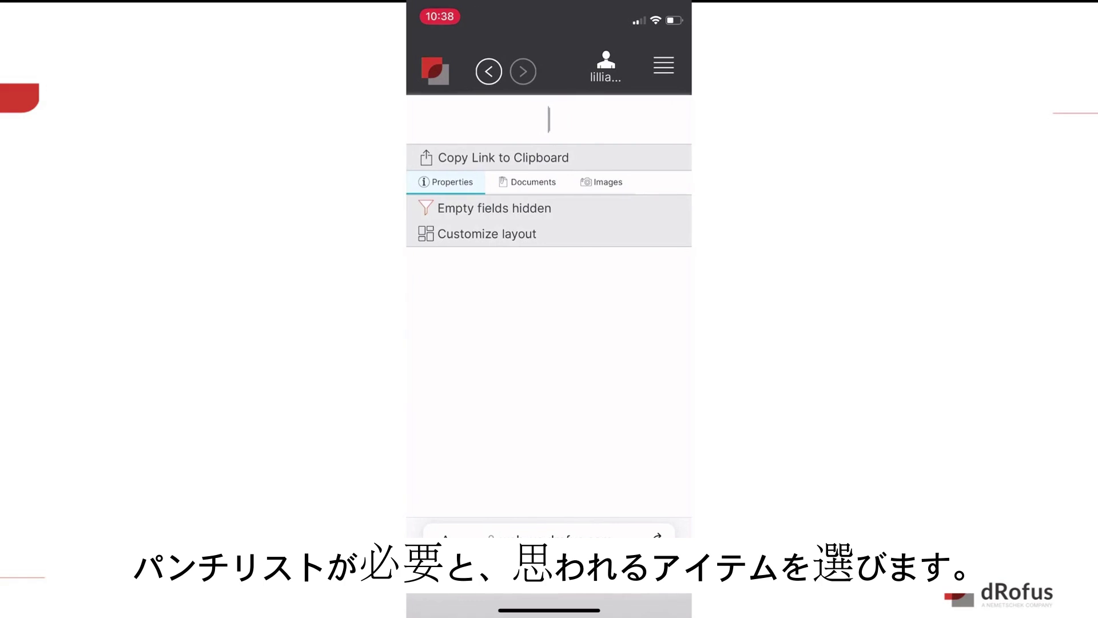
- Set the Classroom Chair occurrence's Punchlist Status to 1 – Damaged and save it
scroll(549, 309, down, 10)
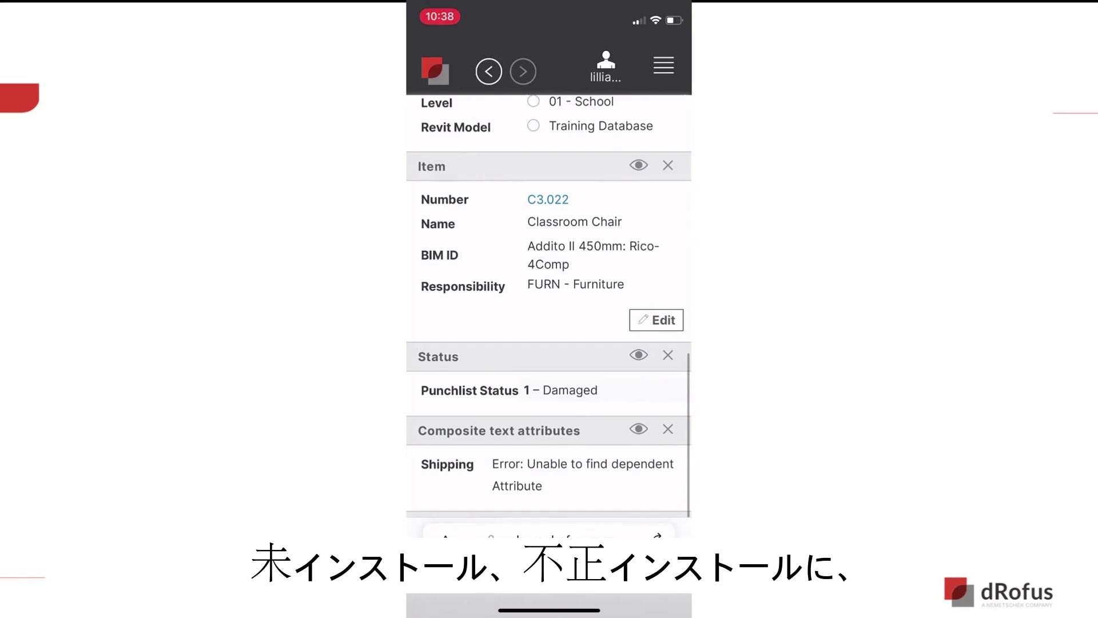
click(561, 390)
scroll(549, 306, right, 3)
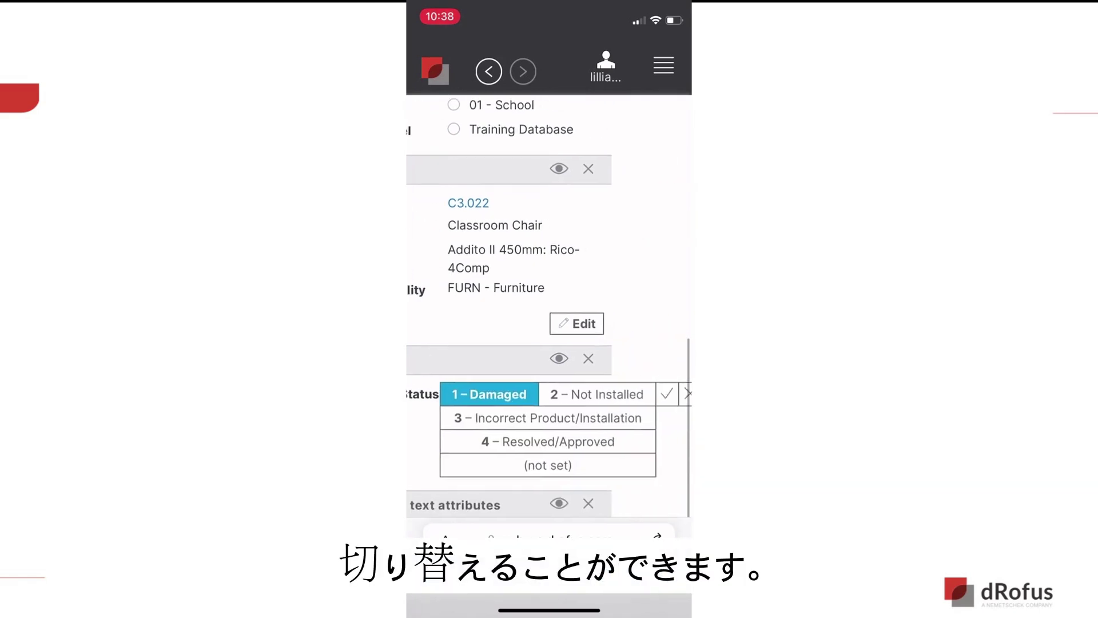
click(587, 390)
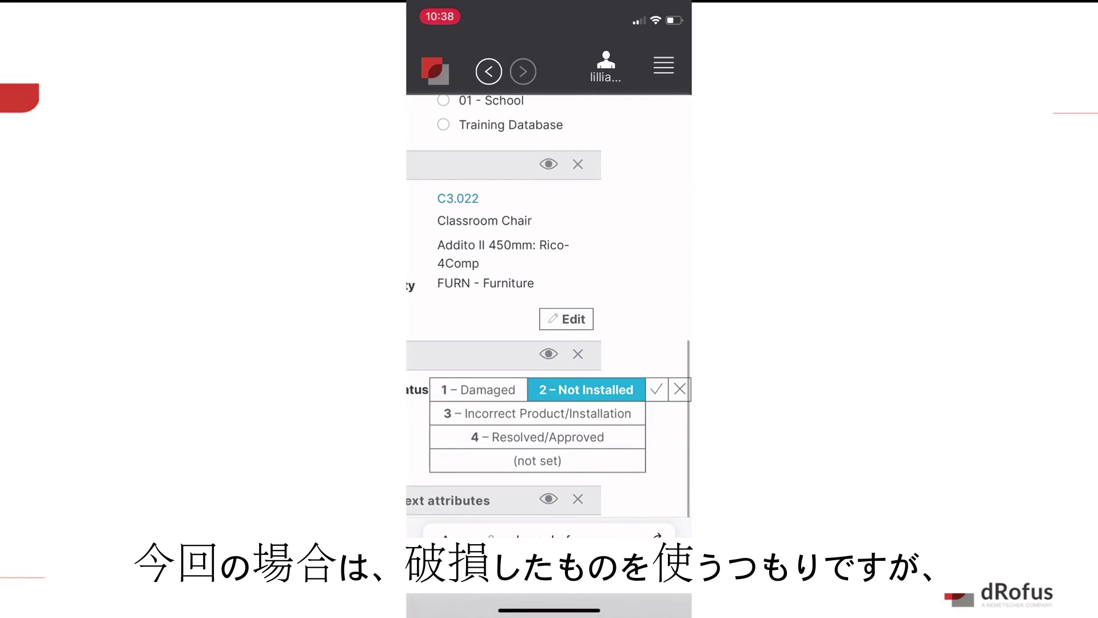
click(478, 390)
click(656, 389)
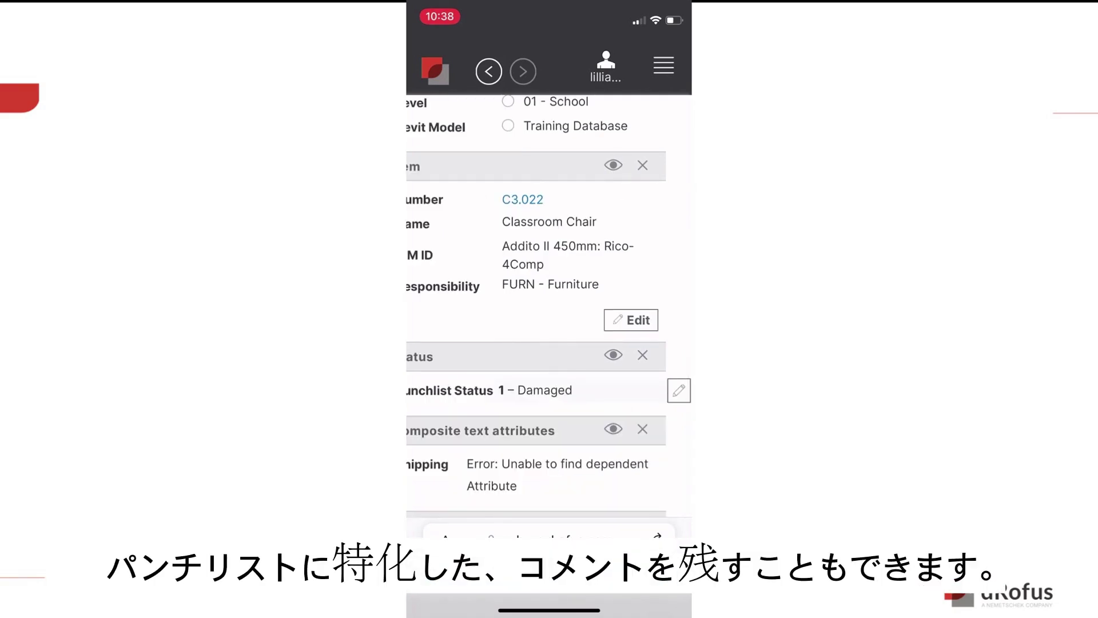
- Extend the chair's punchlist comment to "Chip in top of chair. Needs to be re-ordered 7/27" and save it
scroll(549, 306, down, 2)
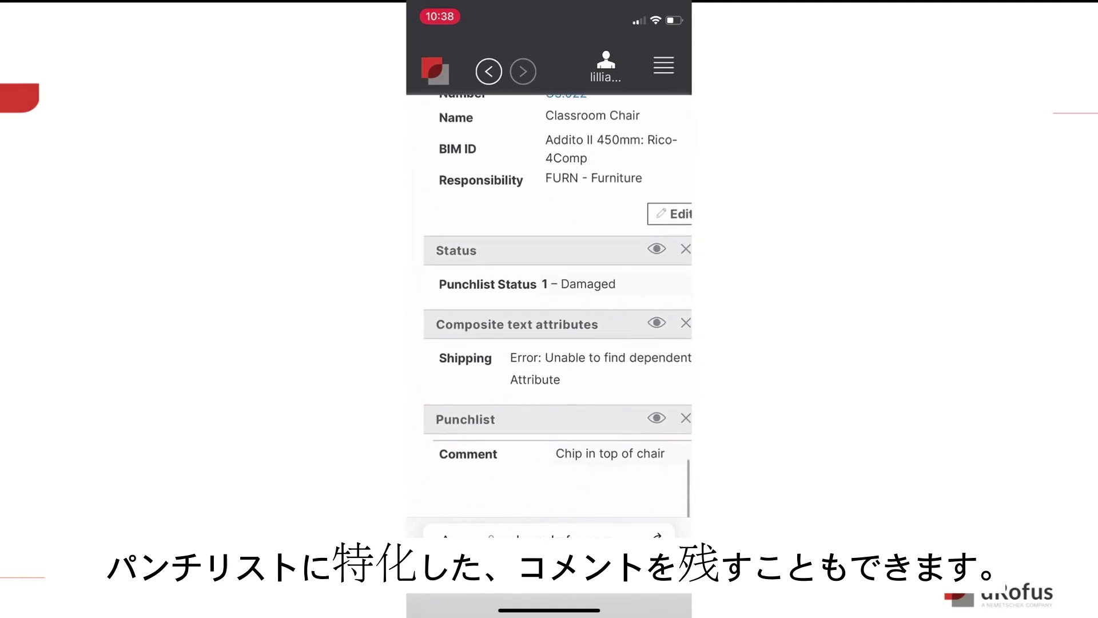
scroll(549, 306, up, 2)
scroll(550, 306, down, 2)
scroll(549, 306, up, 1)
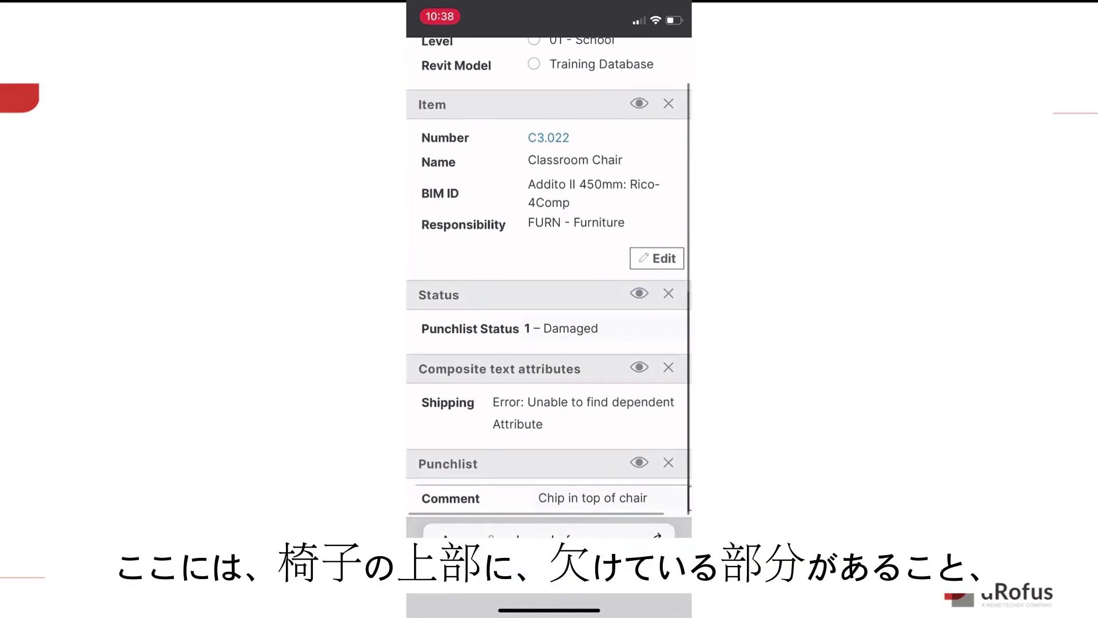
click(593, 497)
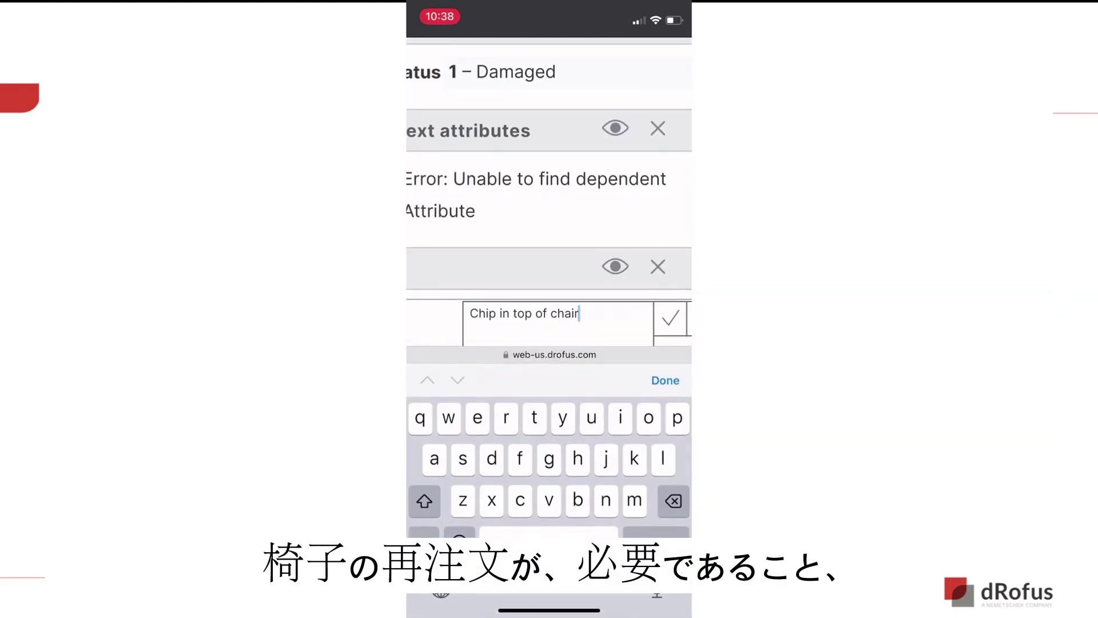
text(. Needs to be)
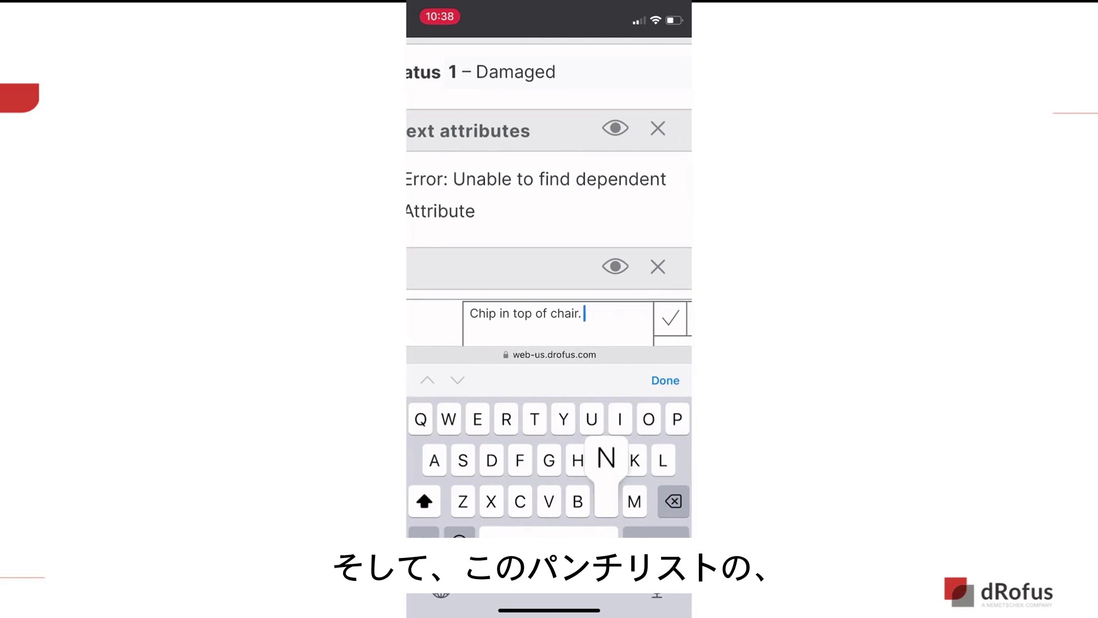
text( re)
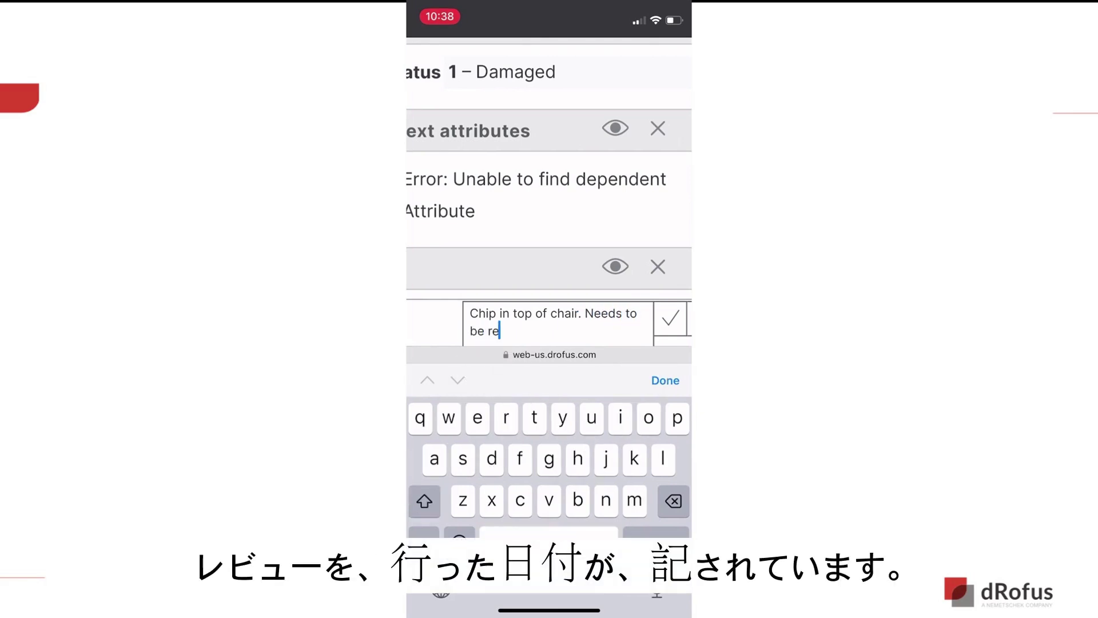
text(-o)
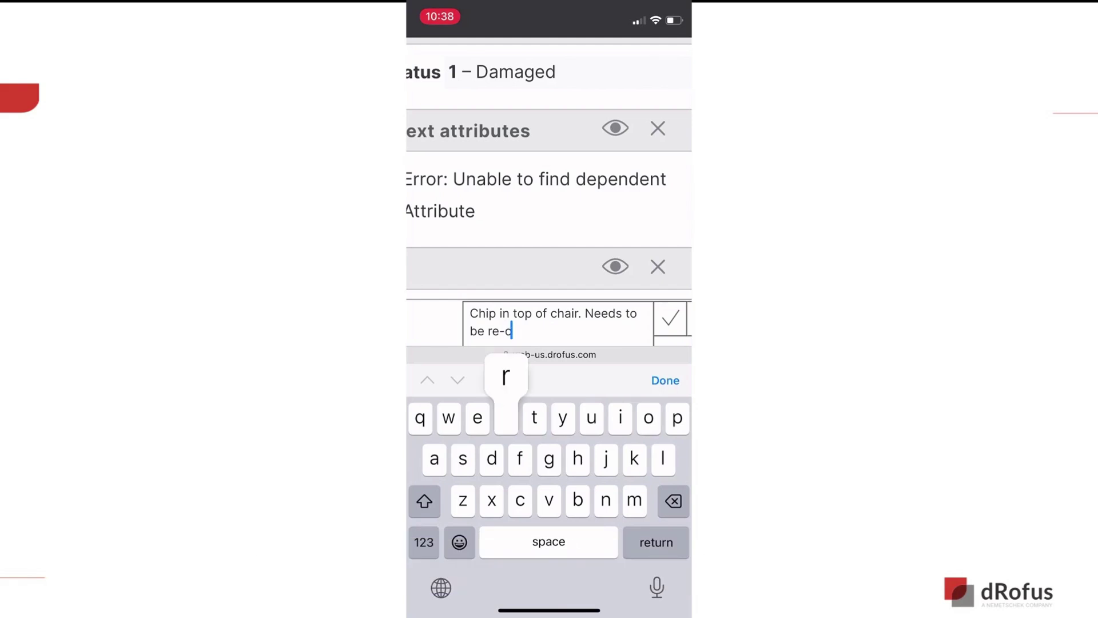
text(rdered 7/27)
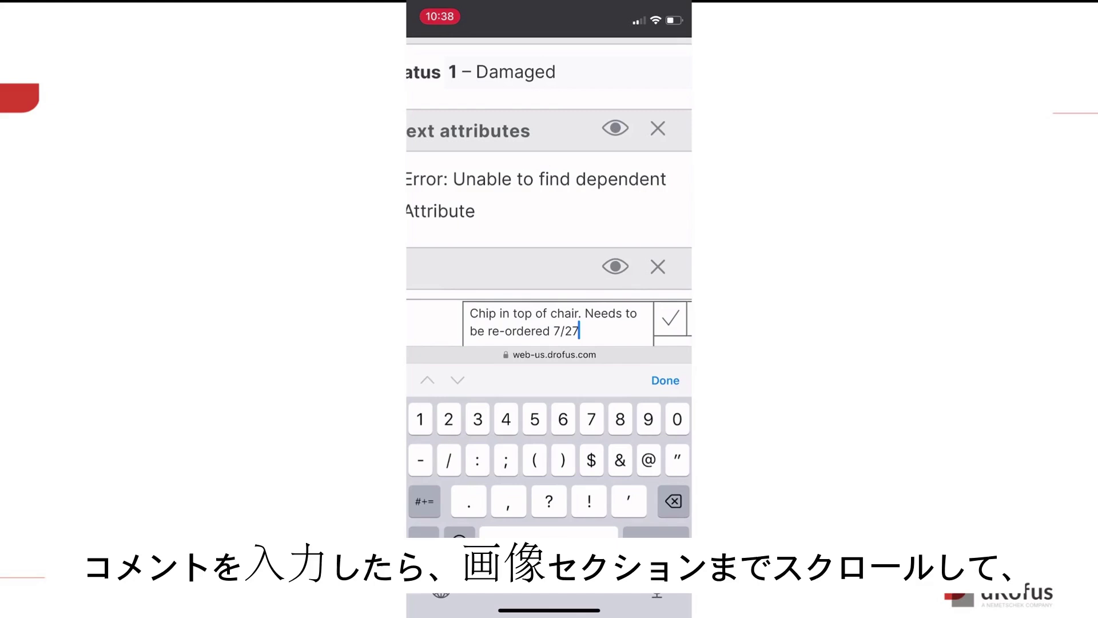
click(670, 318)
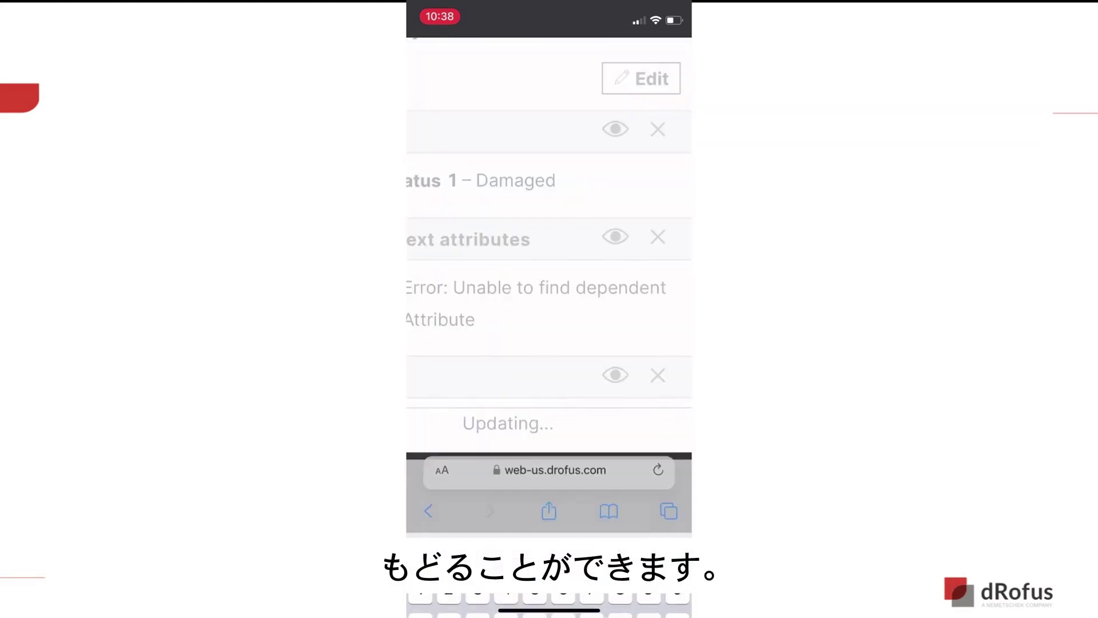
- Start a new image for the Classroom Chair occurrence and take a photo of the chip at the top of the chair
ctrl+scroll(550, 287, down, 3)
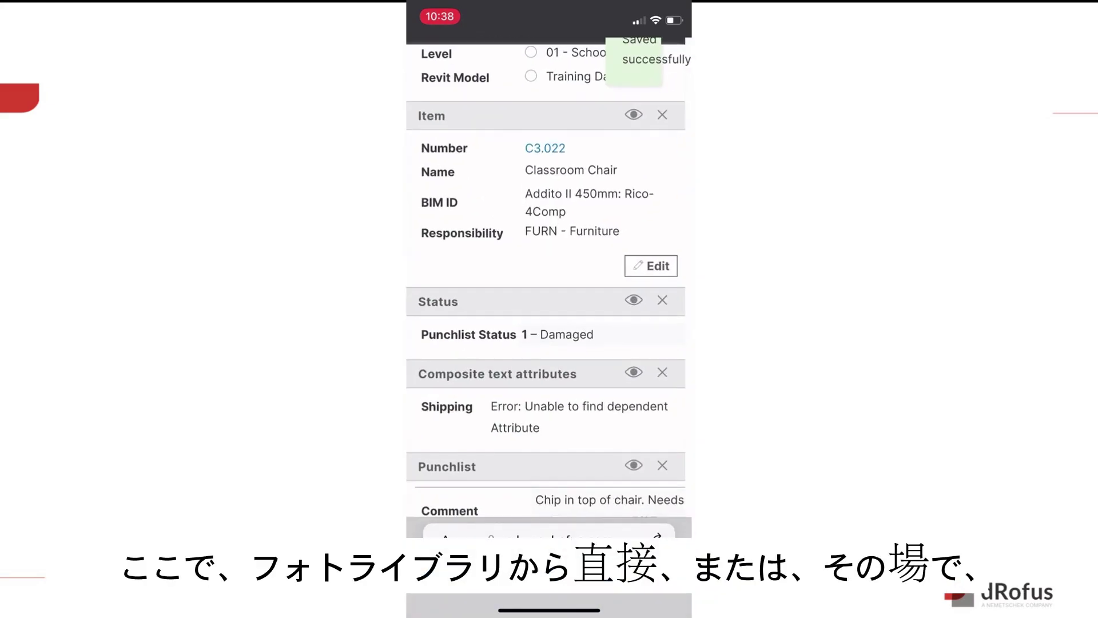
scroll(549, 286, up, 10)
click(601, 165)
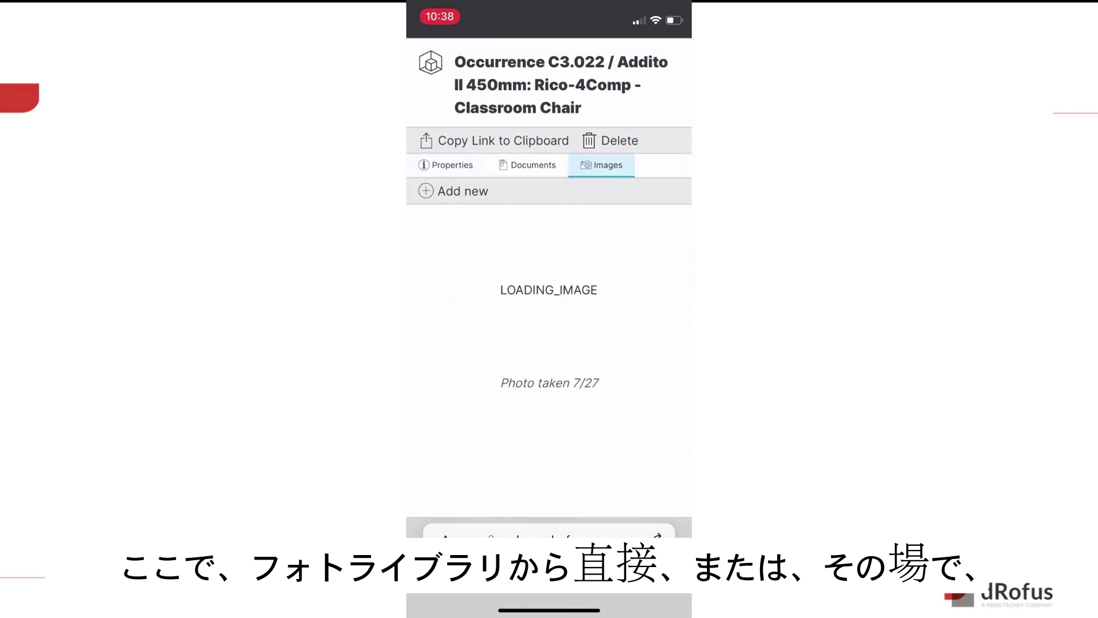
click(458, 190)
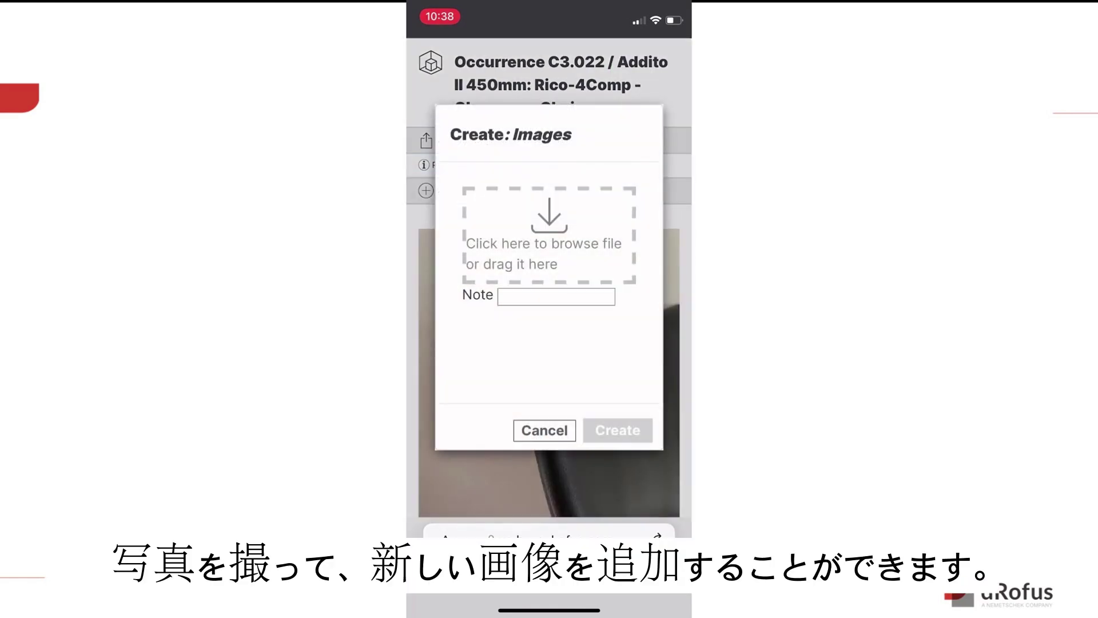
click(543, 243)
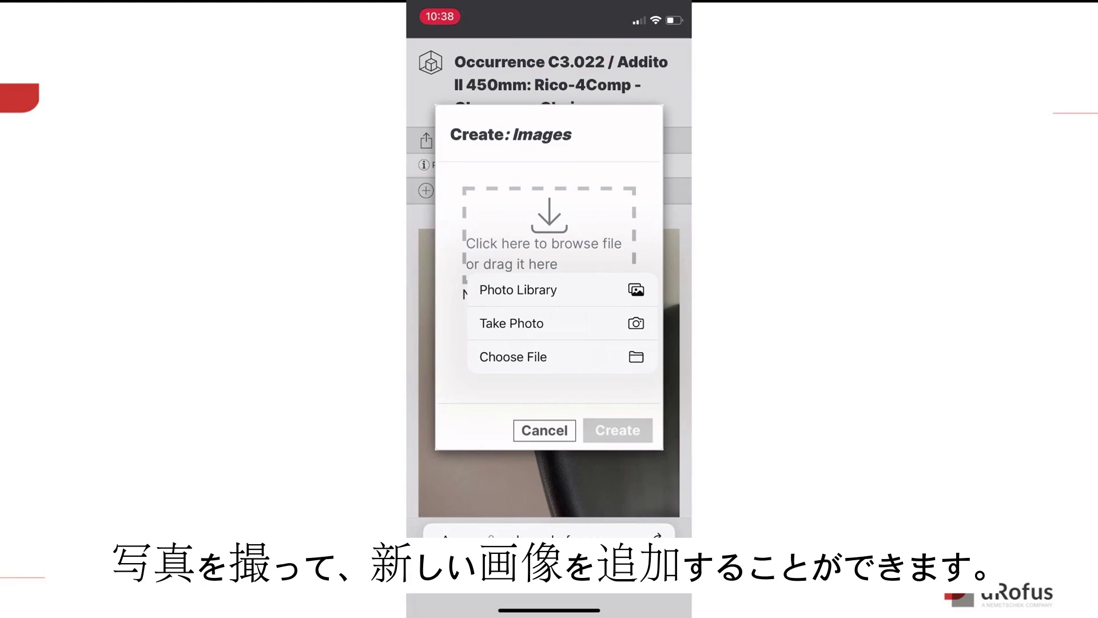
click(512, 324)
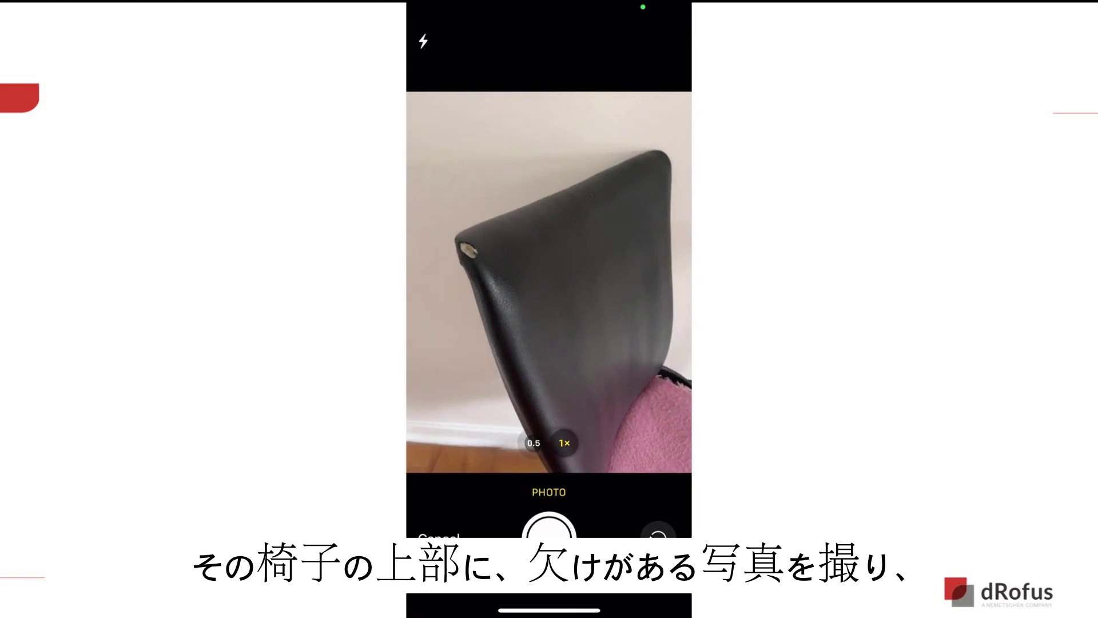
click(549, 535)
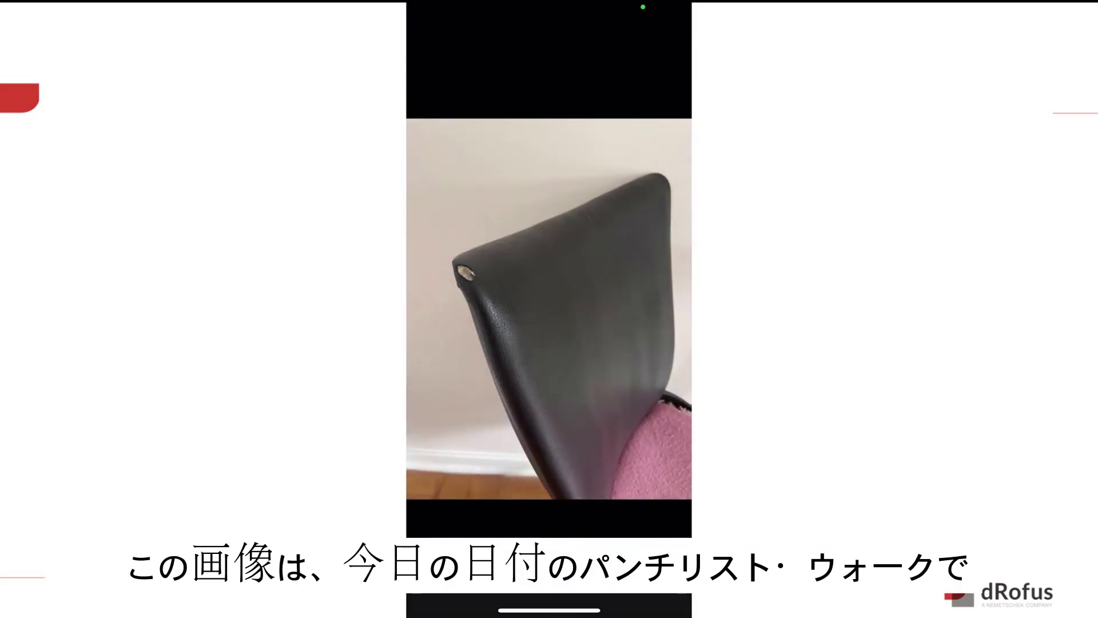
- Add the note "Taken on punch list walk 7/27" to the new photo and create the image
click(565, 297)
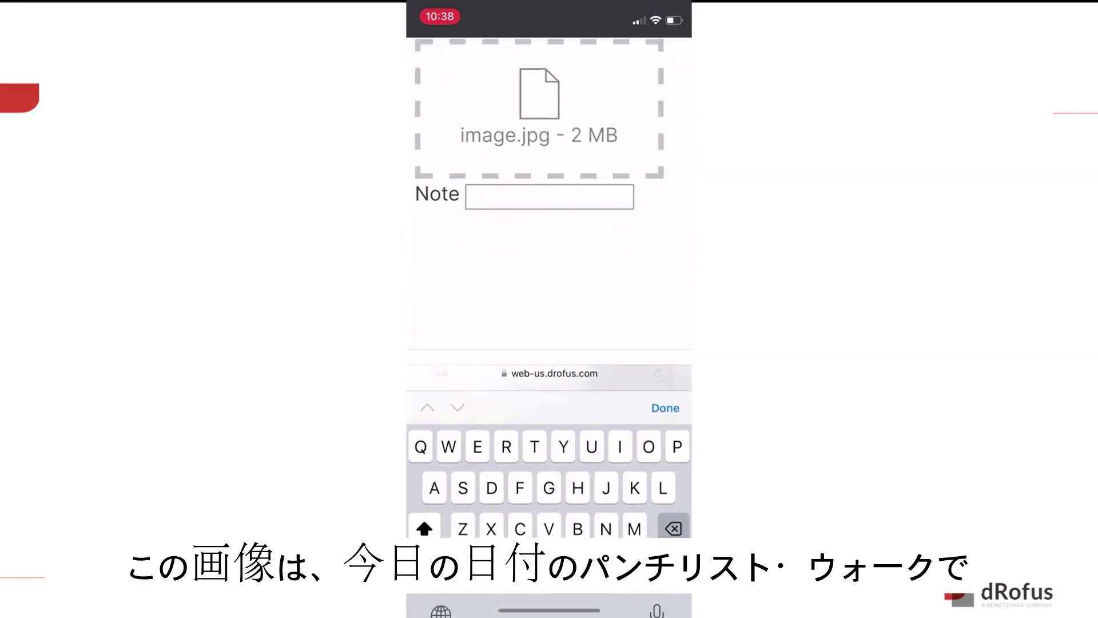
text(Taken o)
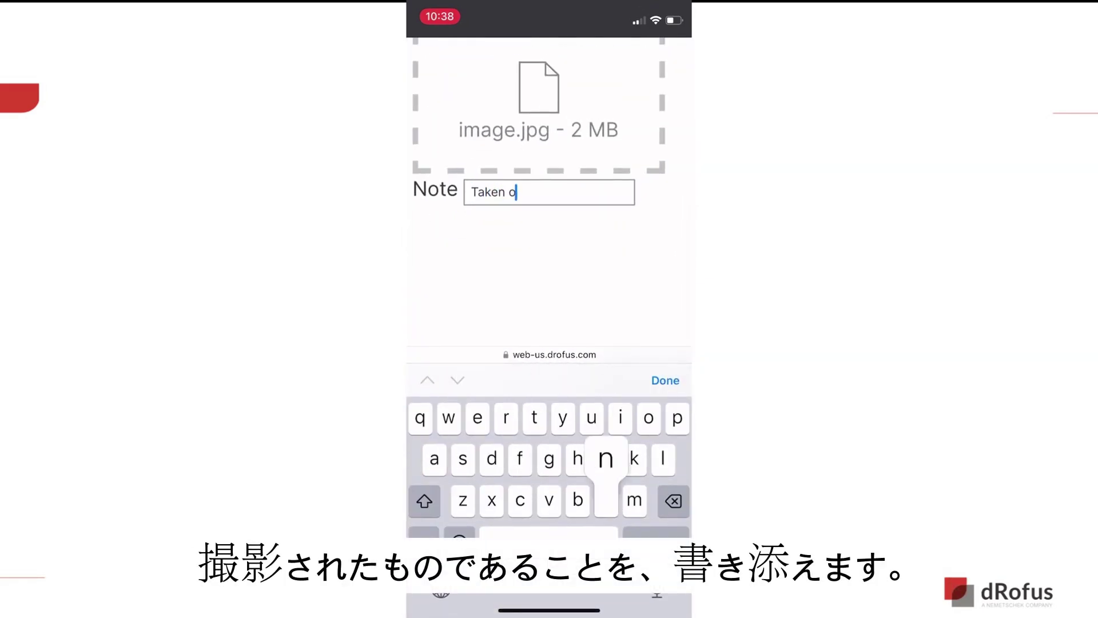
text(n punch list w)
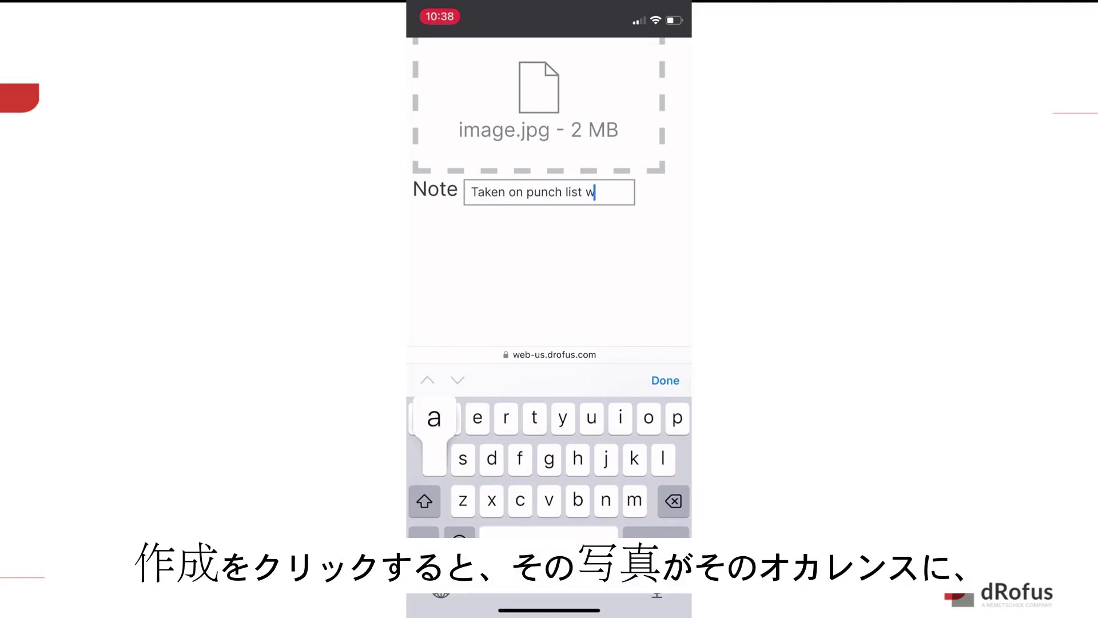
text(alk 7/27)
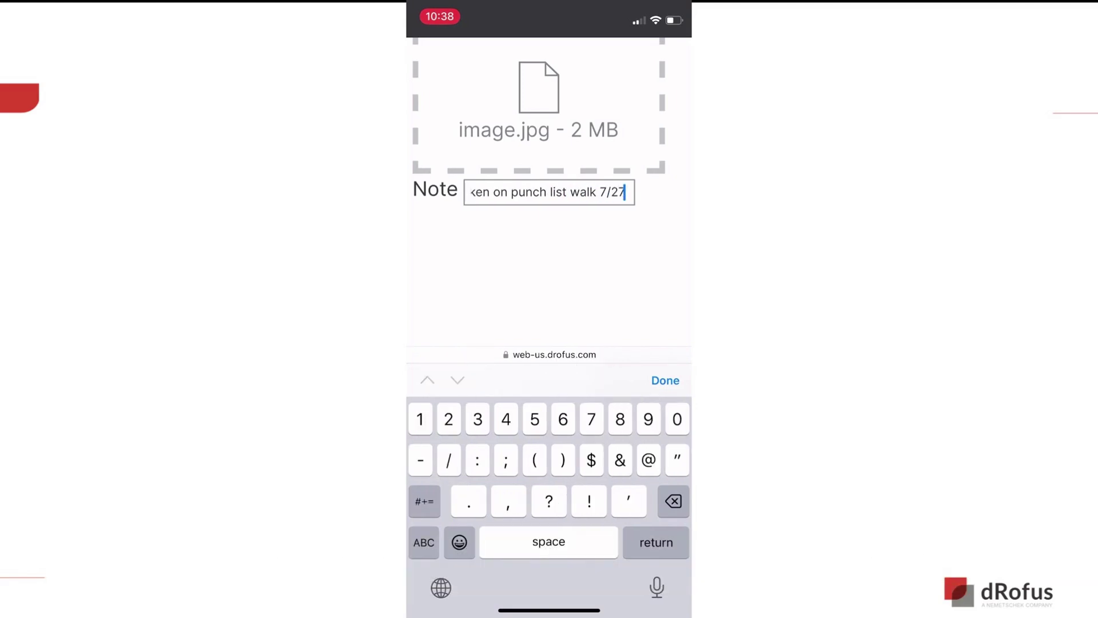
click(665, 380)
click(637, 390)
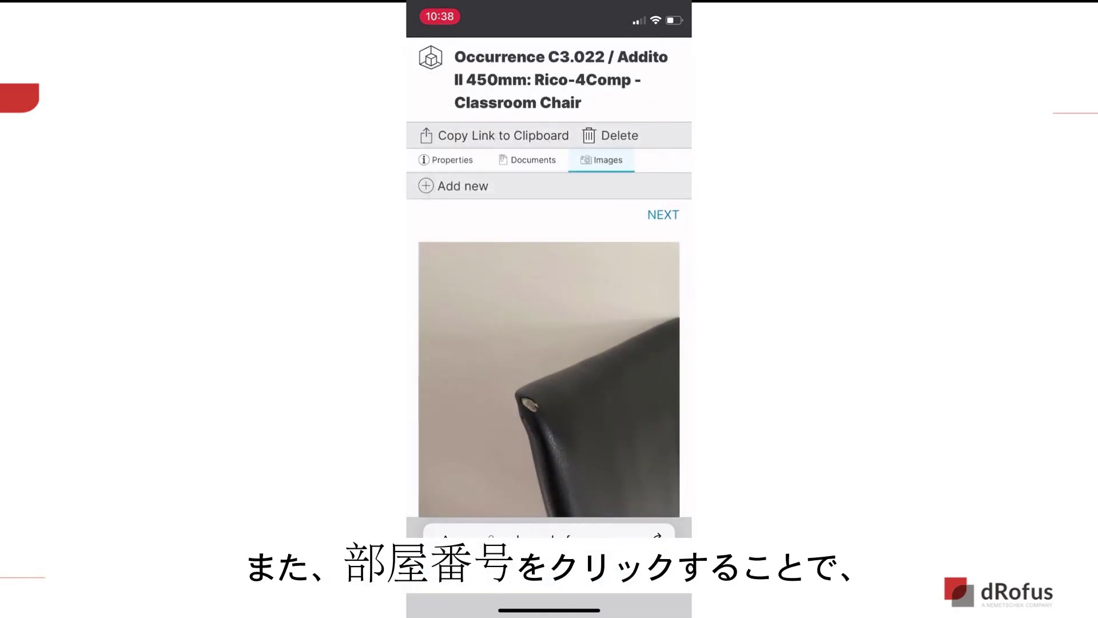
- Go from the chair occurrence's properties to Room 01.023 / 115 - Classroom and open its Room Punchlist Status for editing
click(446, 159)
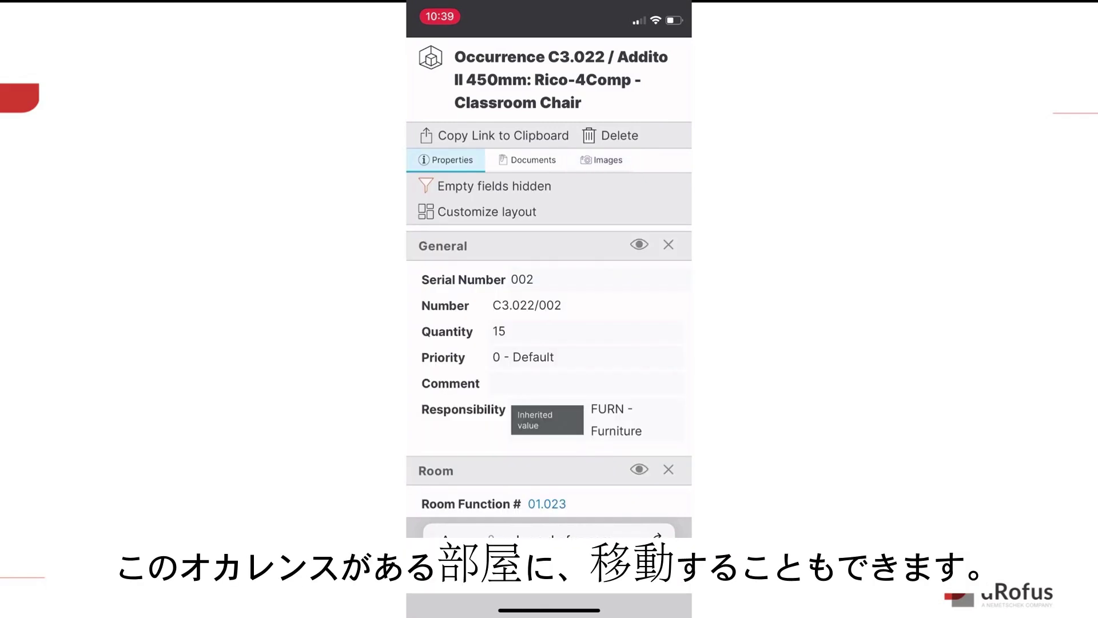
scroll(549, 286, down, 3)
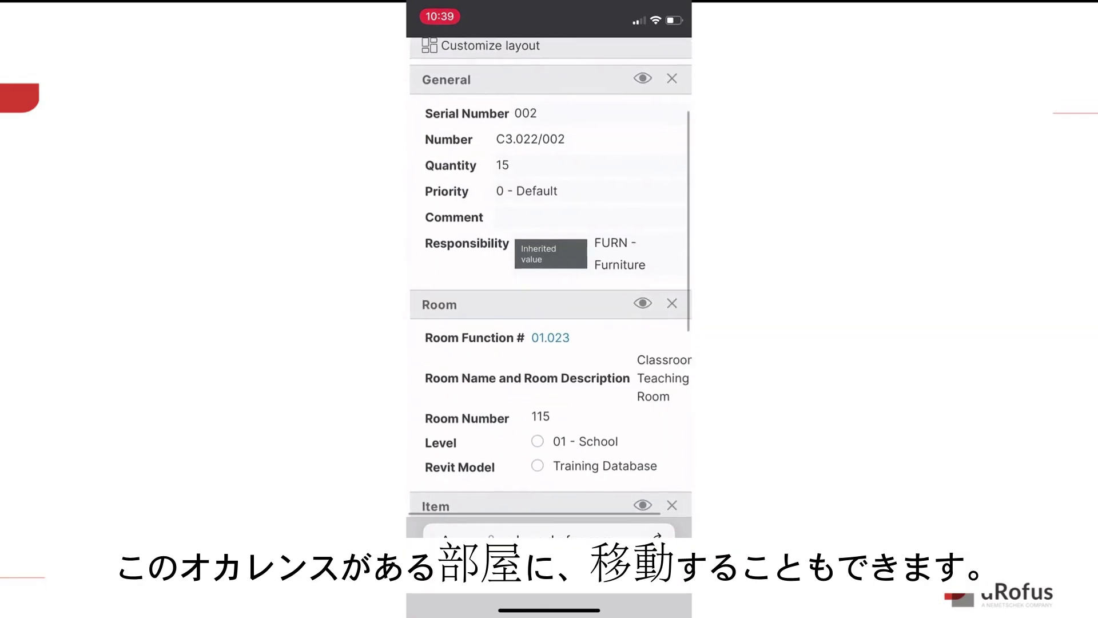
click(521, 325)
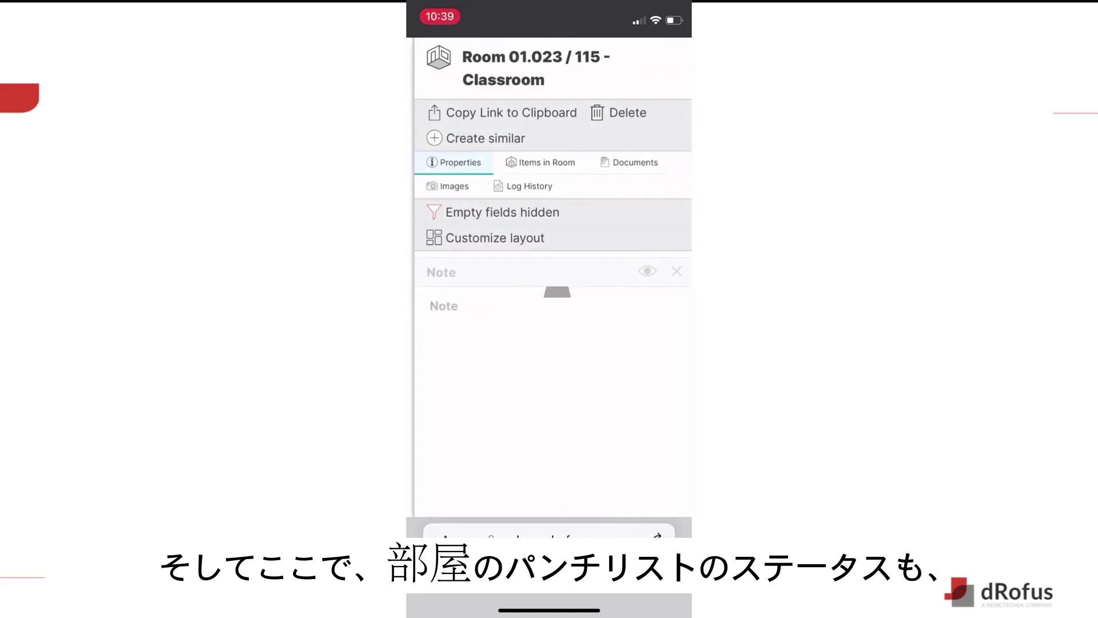
scroll(549, 286, down, 7)
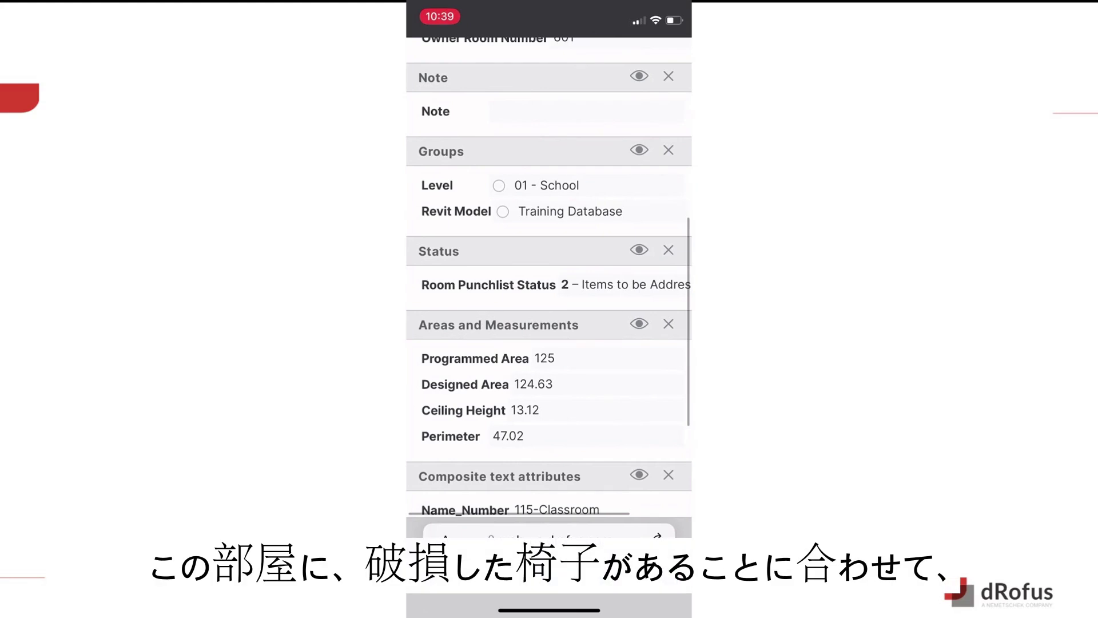
click(624, 284)
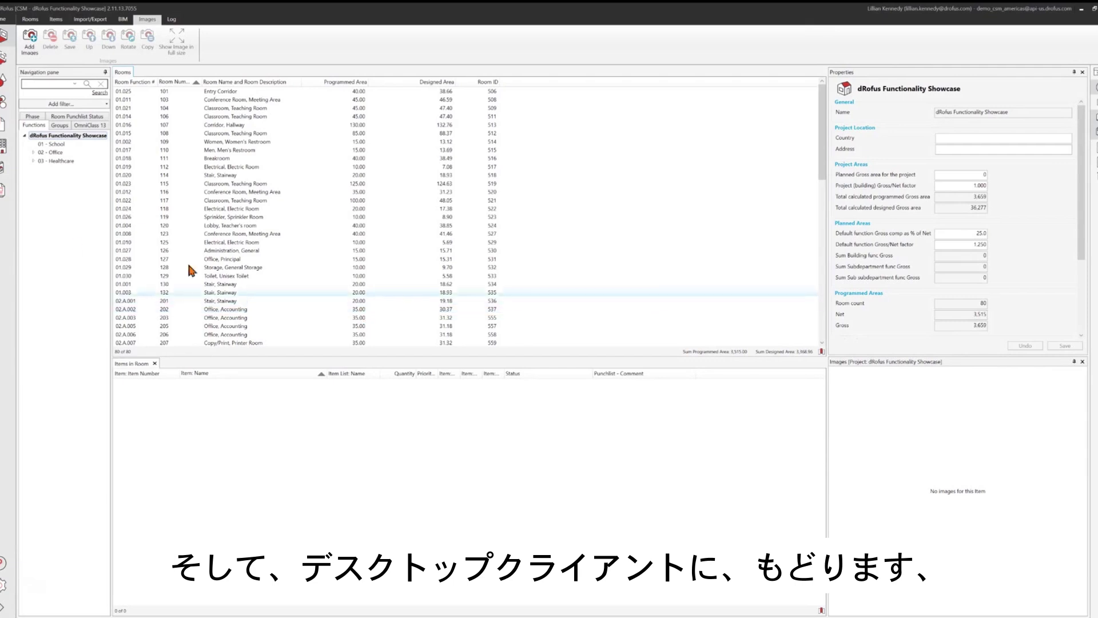
- In the dRofus desktop client, select room 01.023 / 115 Classroom under 01 - School and check its Room Punchlist Status
click(67, 145)
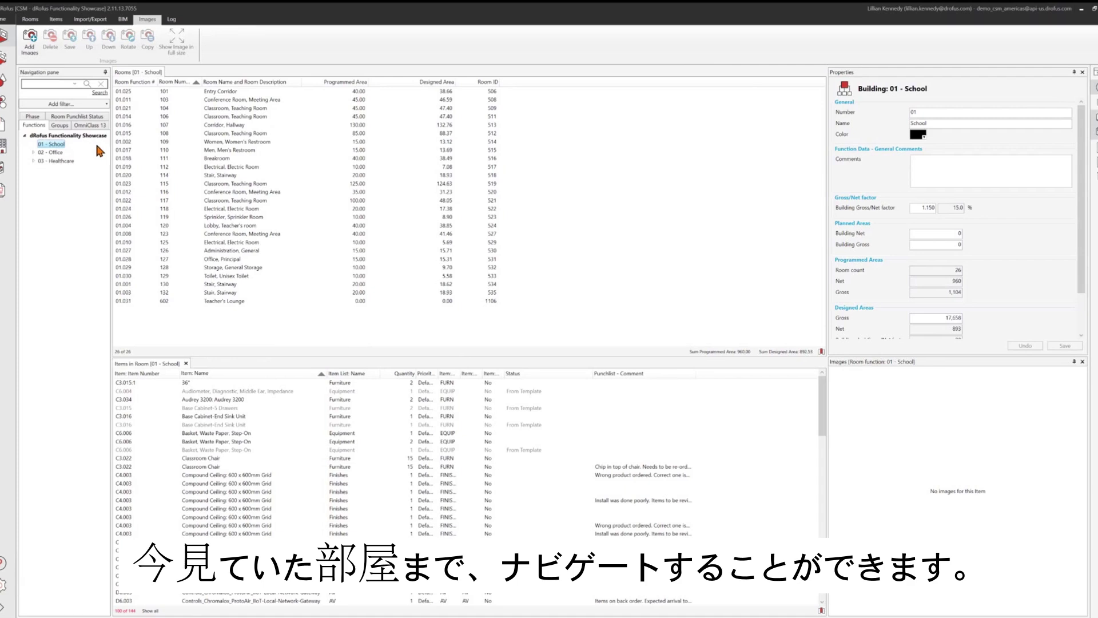
click(257, 185)
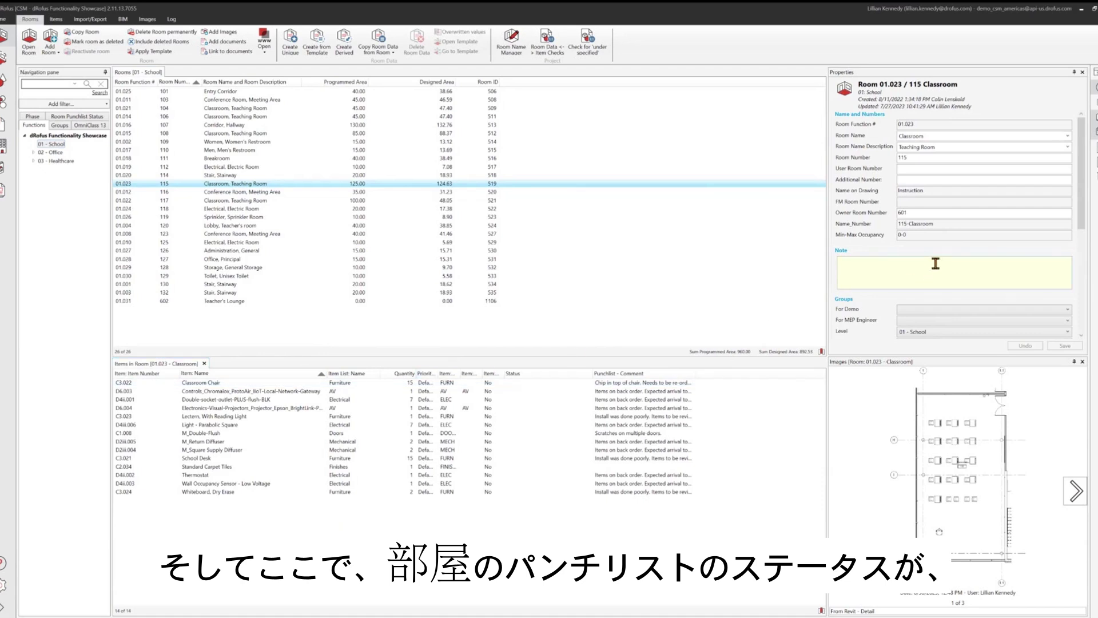
scroll(933, 260, down, 5)
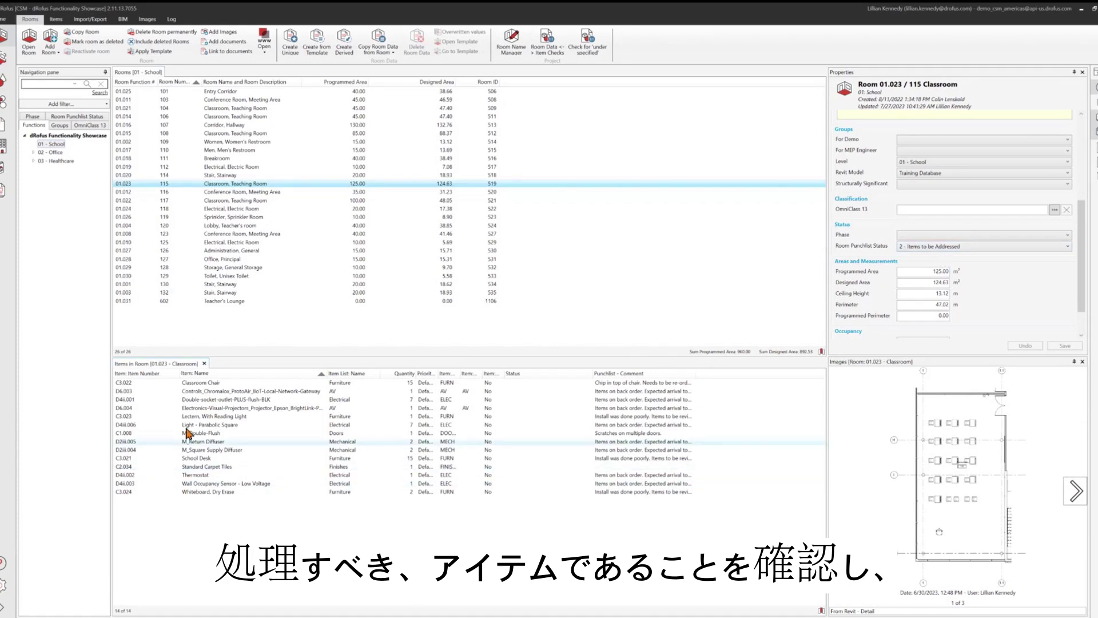
- Select the room's C3.022 Classroom Chair, check its photo note, and widen the properties area to read the full punchlist comment
click(212, 384)
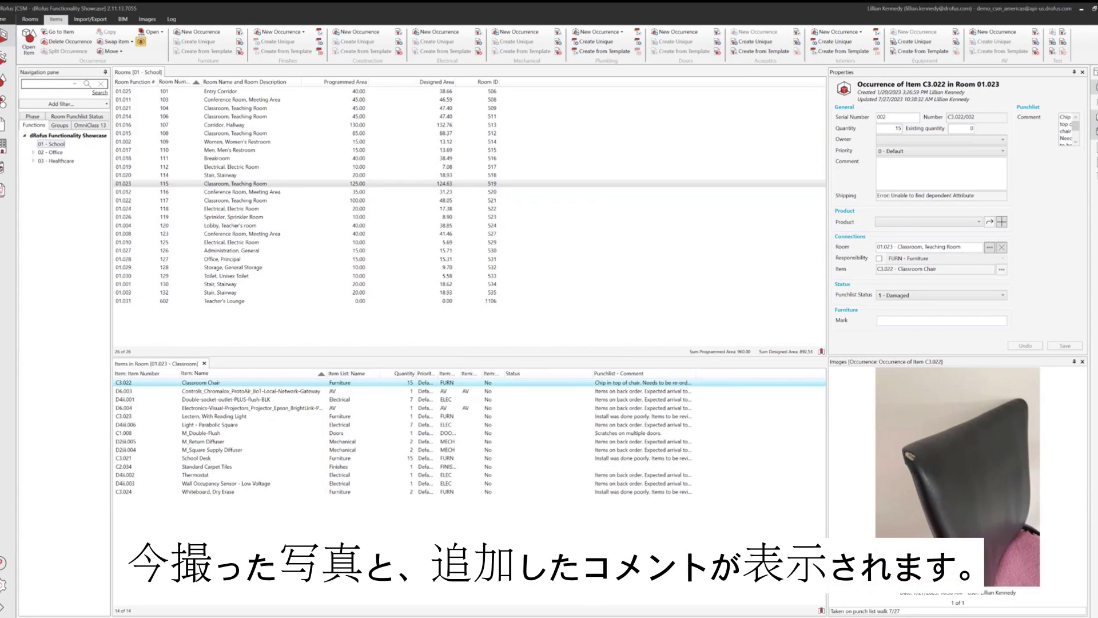
click(833, 611)
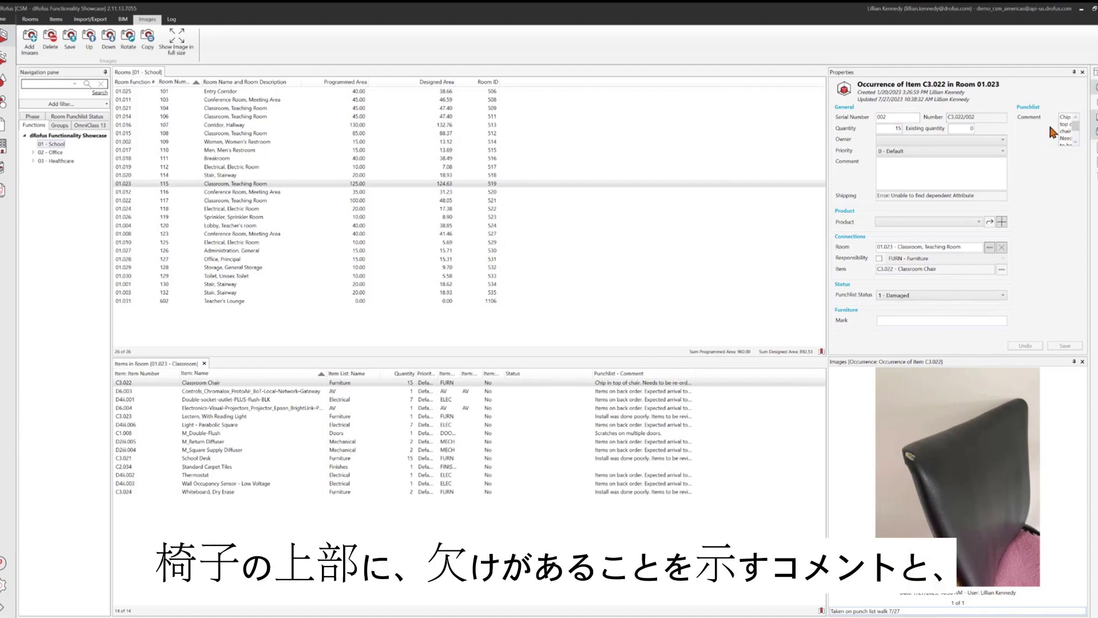
drag(827, 153, 750, 154)
drag(1051, 135, 1006, 125)
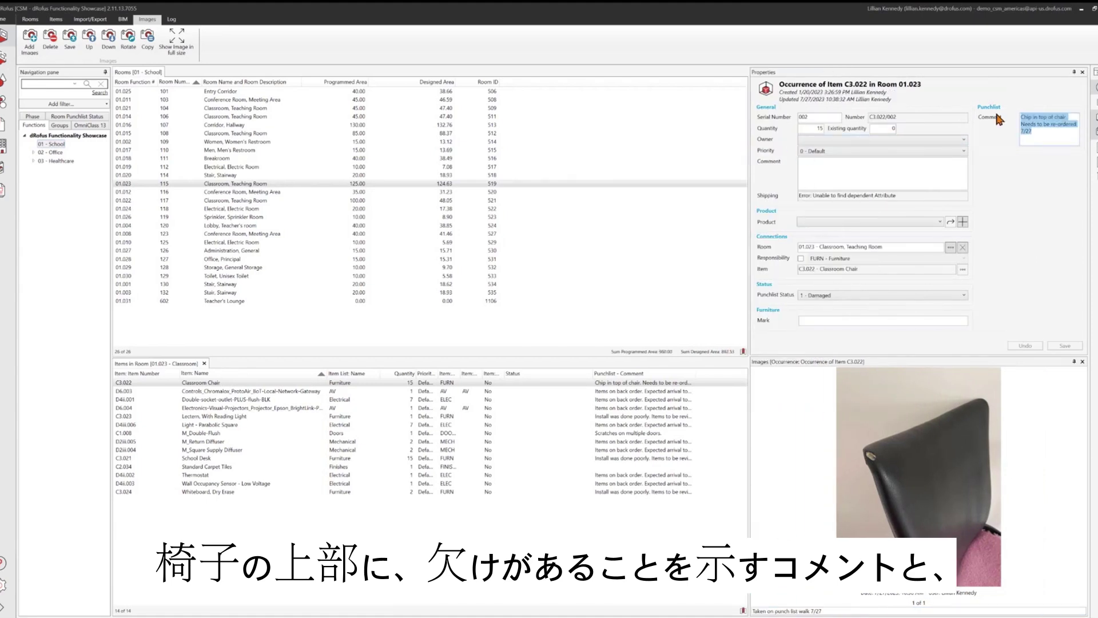
click(1031, 183)
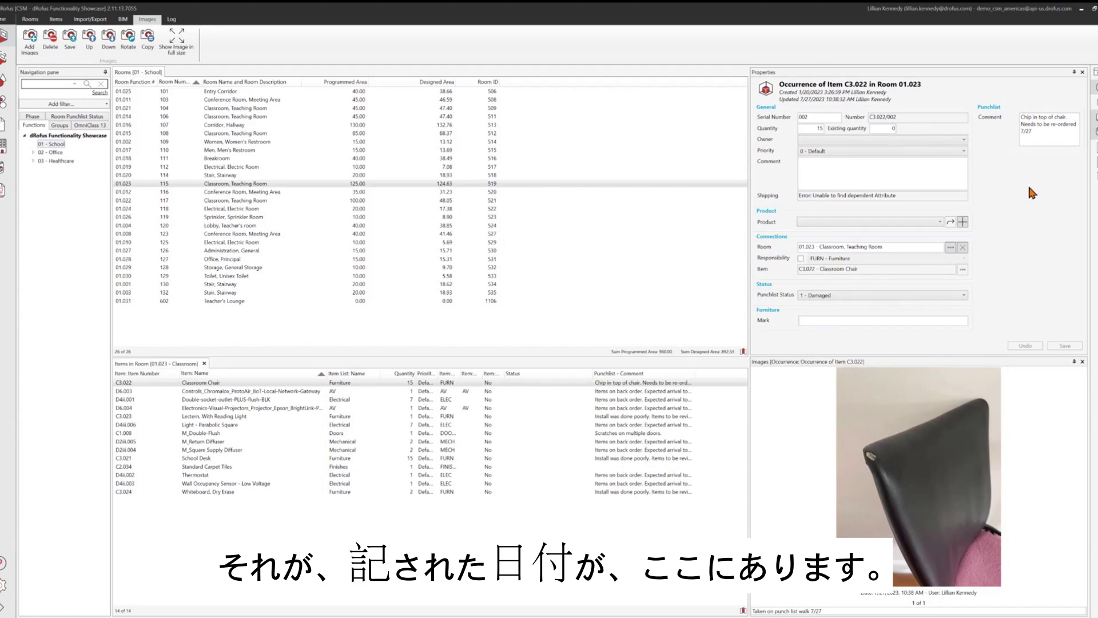
- Generate the Punchlist Occurrences project report for Punchlist Status 1, 2 and 3 and review the chair's photo in the PDF
click(4, 196)
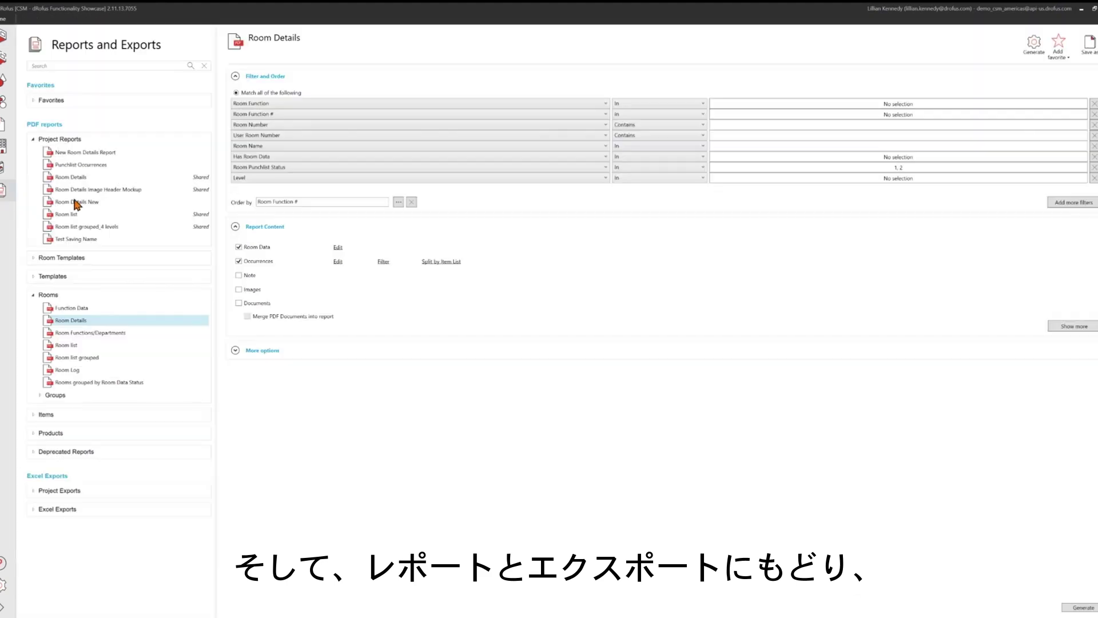
click(87, 163)
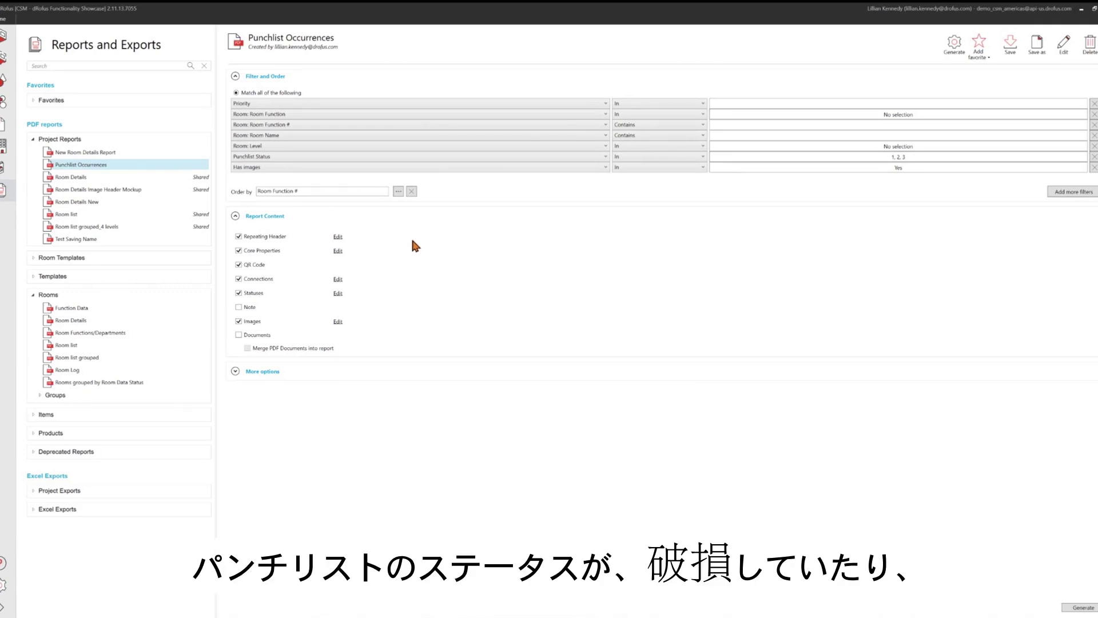
click(781, 159)
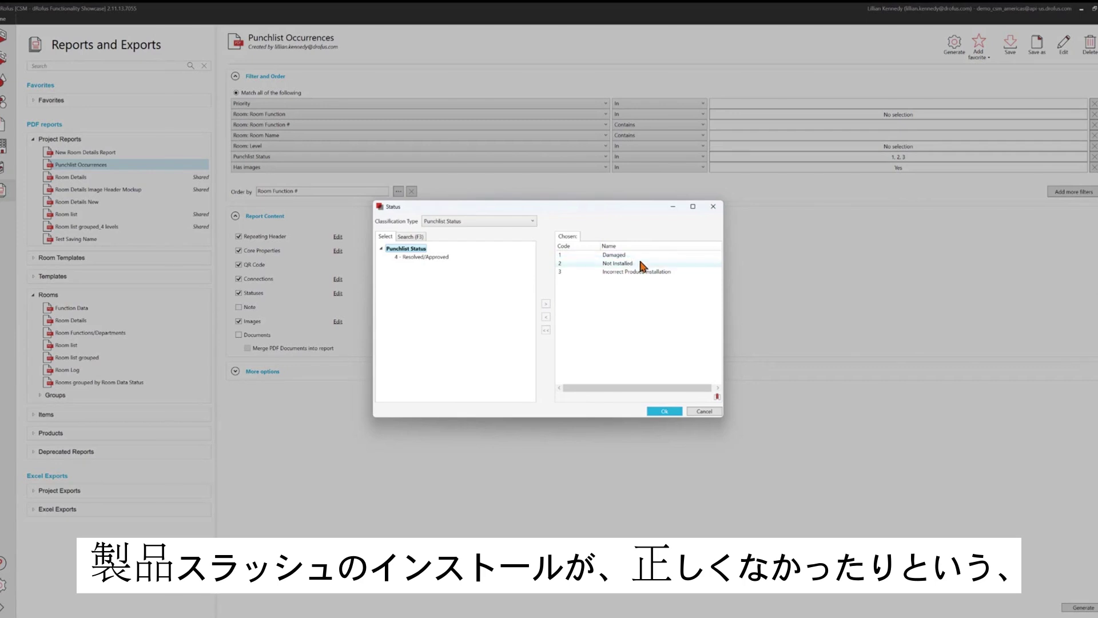
click(659, 411)
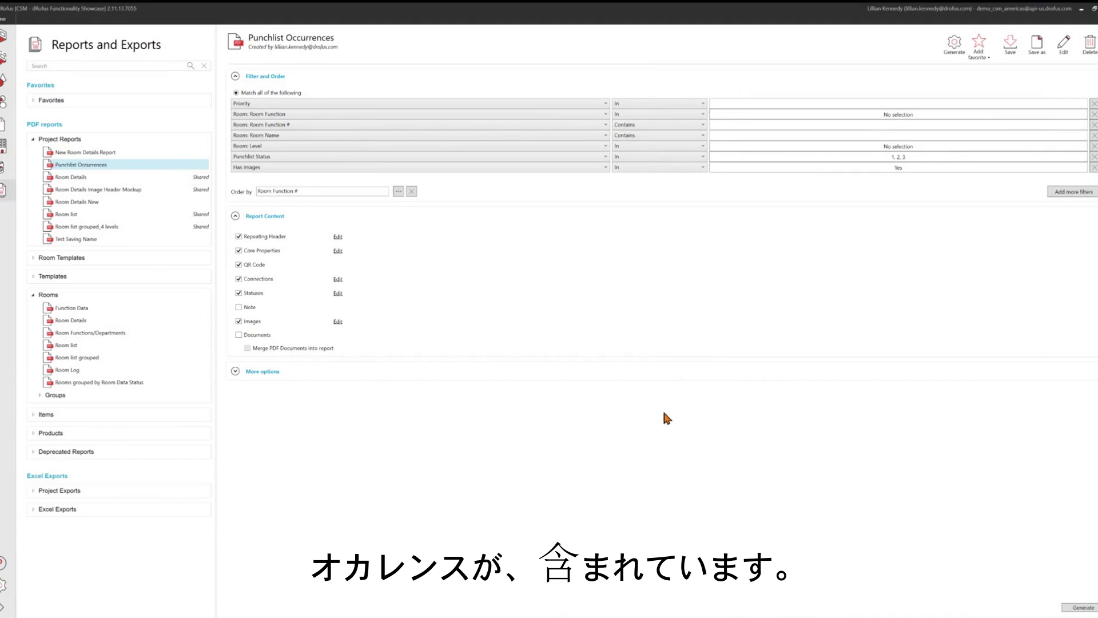
click(1080, 608)
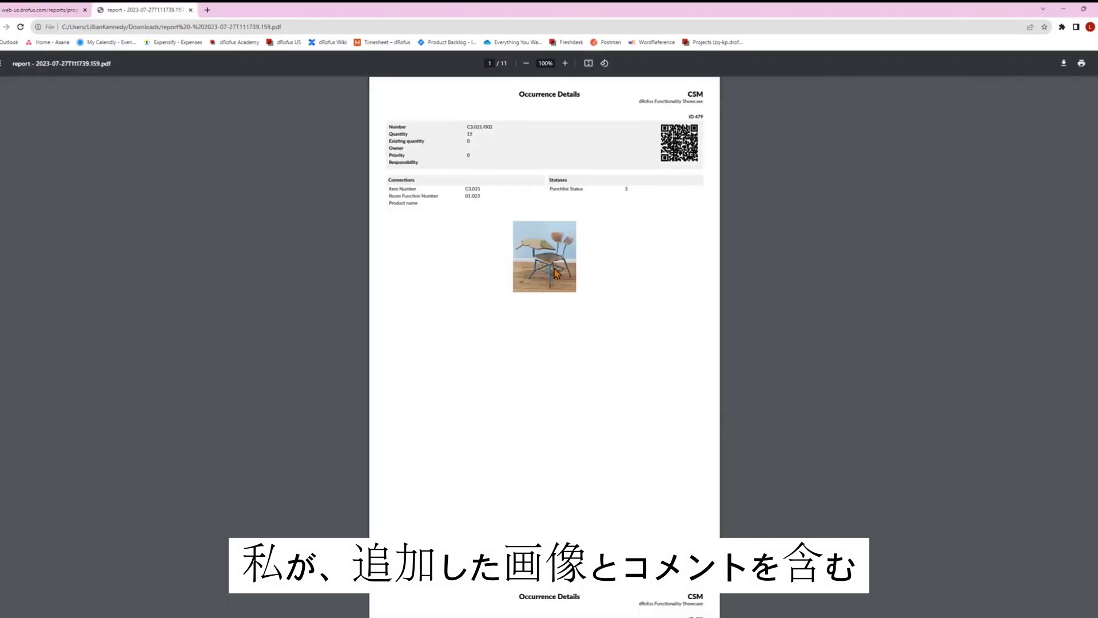
scroll(555, 274, down, 19)
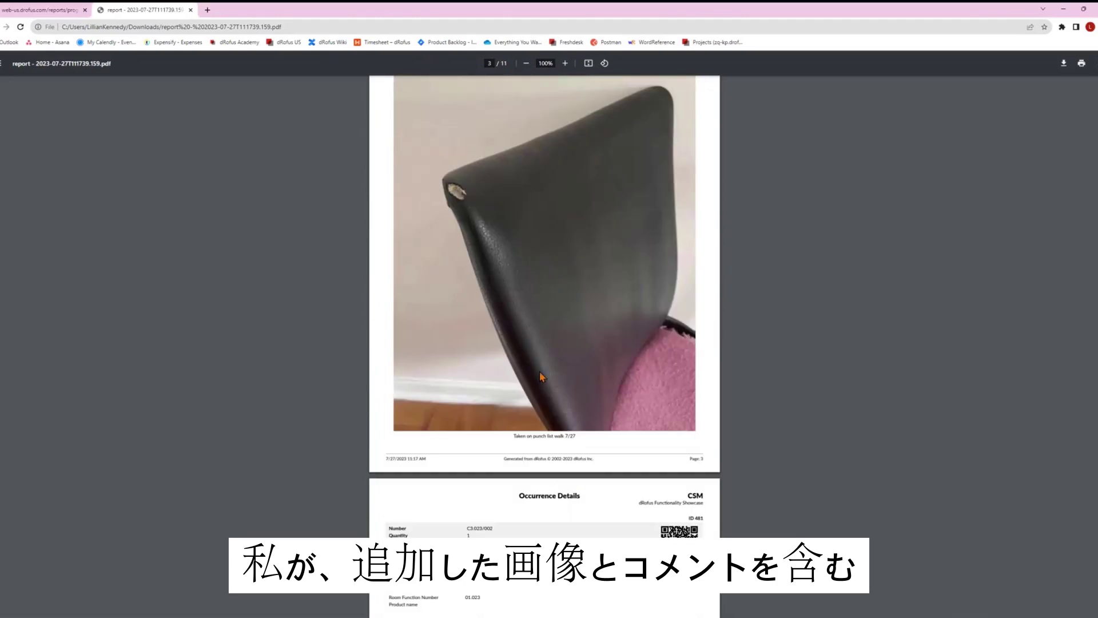